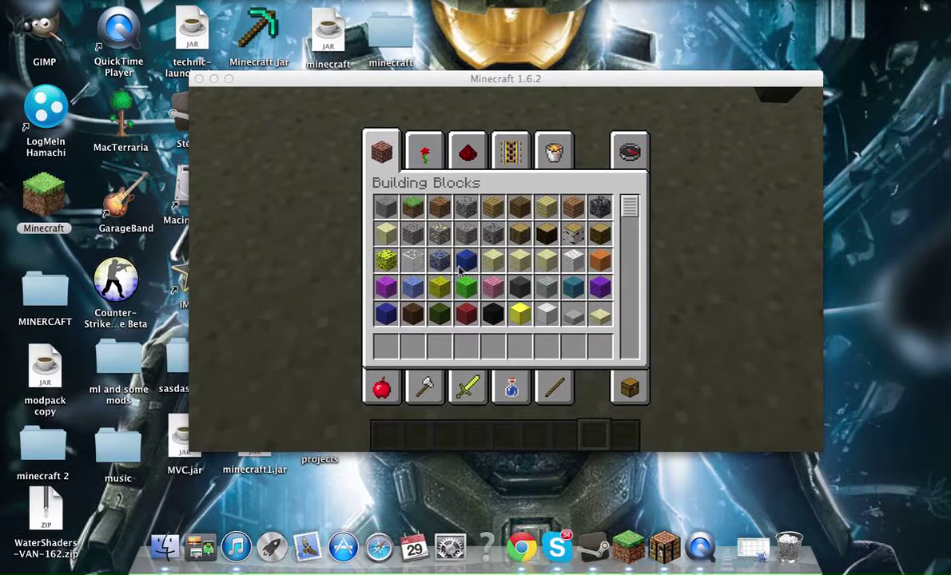
# Close the inventory and move around the sandy, grassy pond to examine how its water is rendered.
pyautogui.click(674, 244)
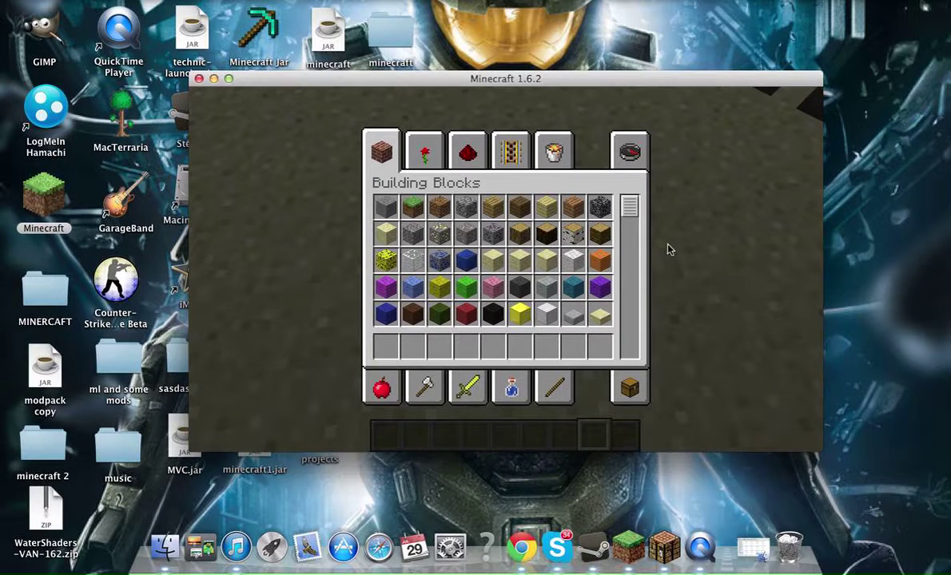
pyautogui.press('e')
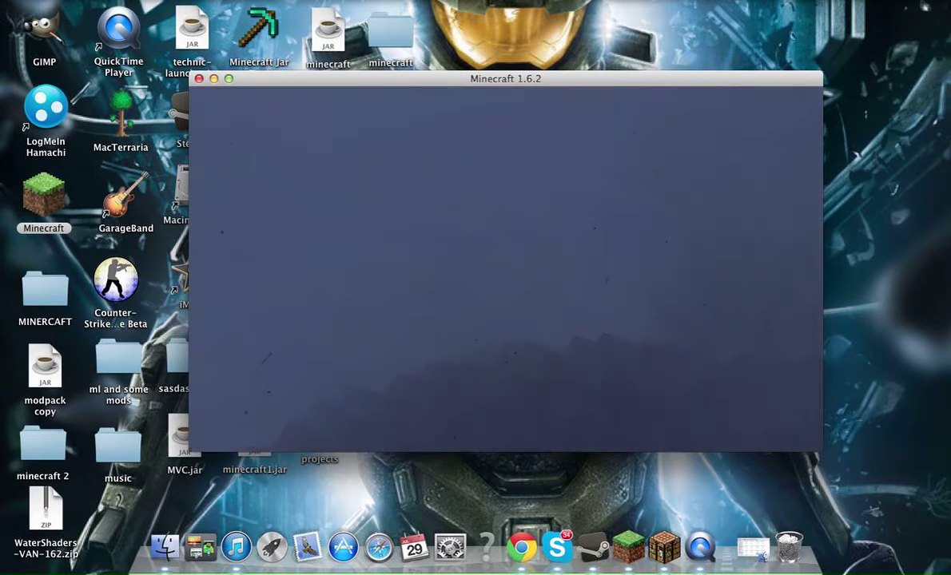
pyautogui.press('space')
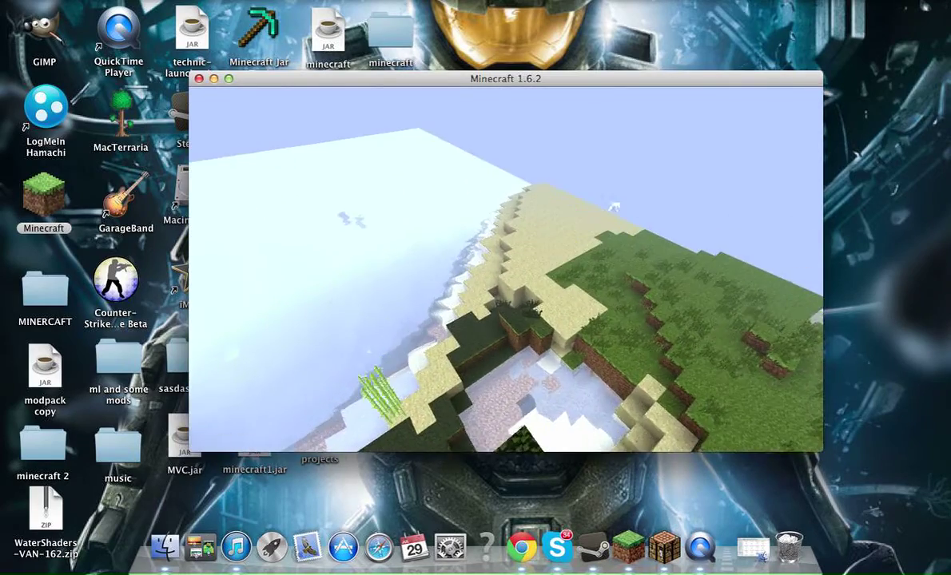
pyautogui.press('w')
pyautogui.press('space')
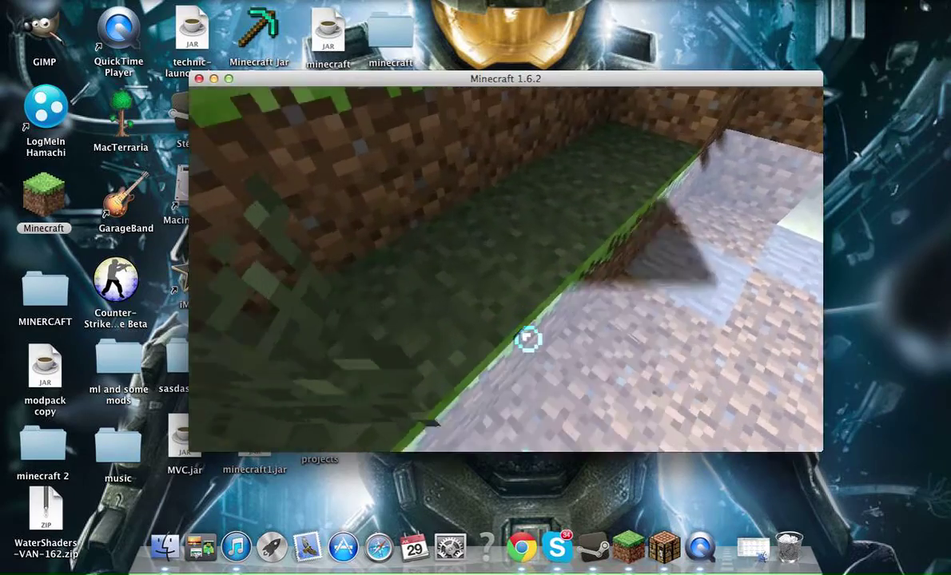
pyautogui.press('w')
pyautogui.press('space')
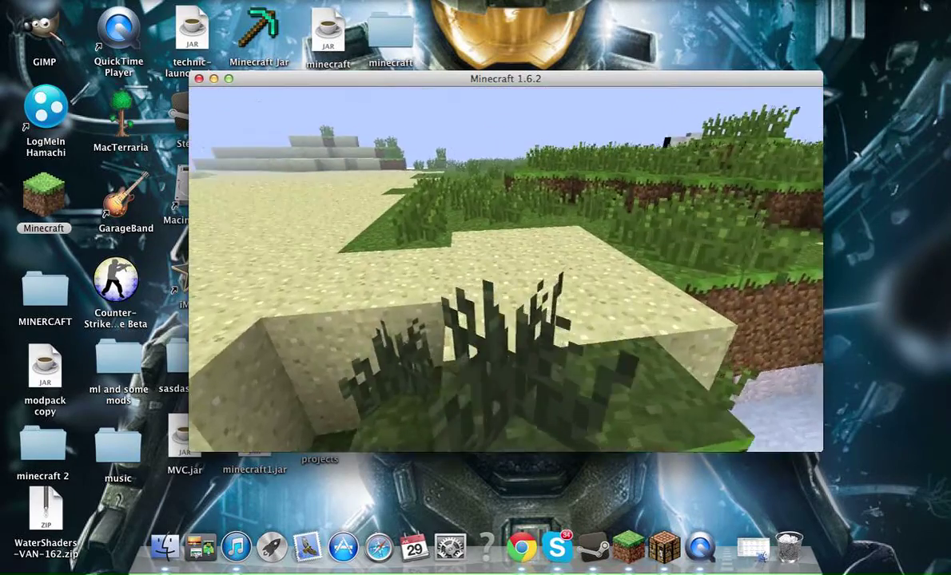
pyautogui.press('w')
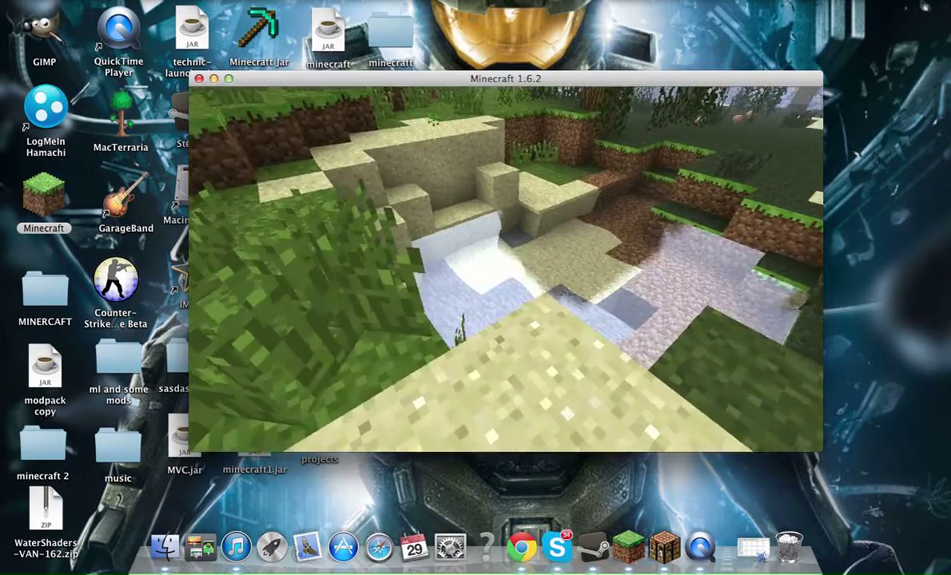
pyautogui.press('w')
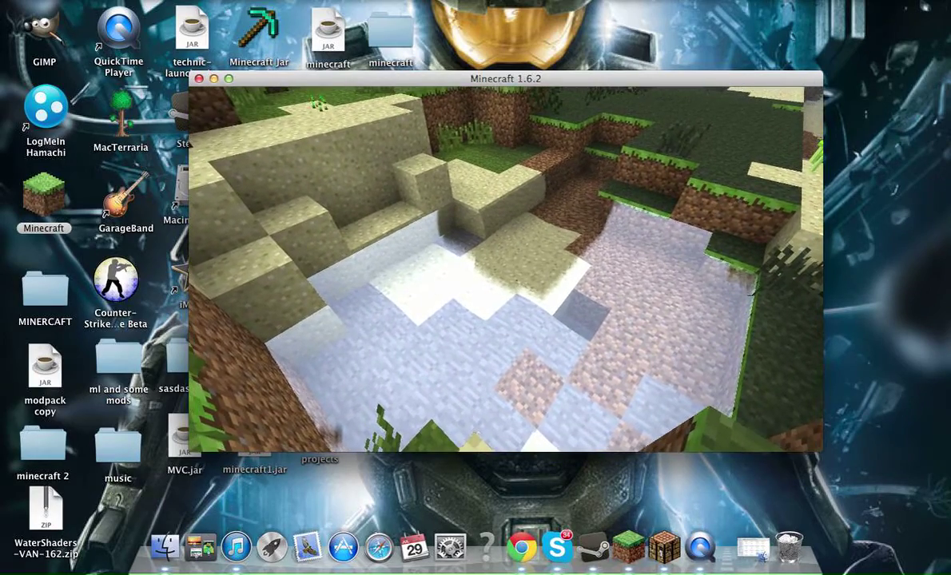
pyautogui.press('s')
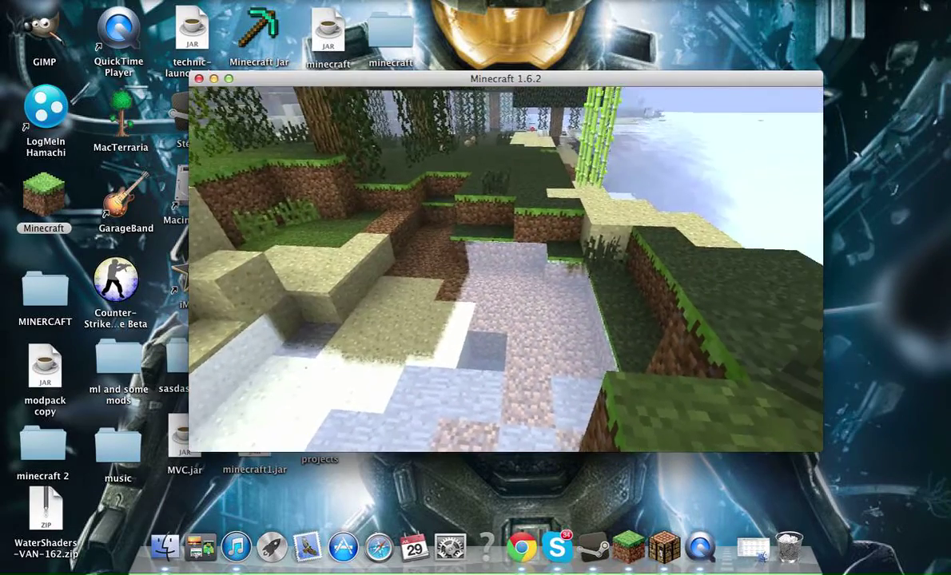
# Examine the shaded water and squid along the seashore from the sandy bank.
pyautogui.press('w')
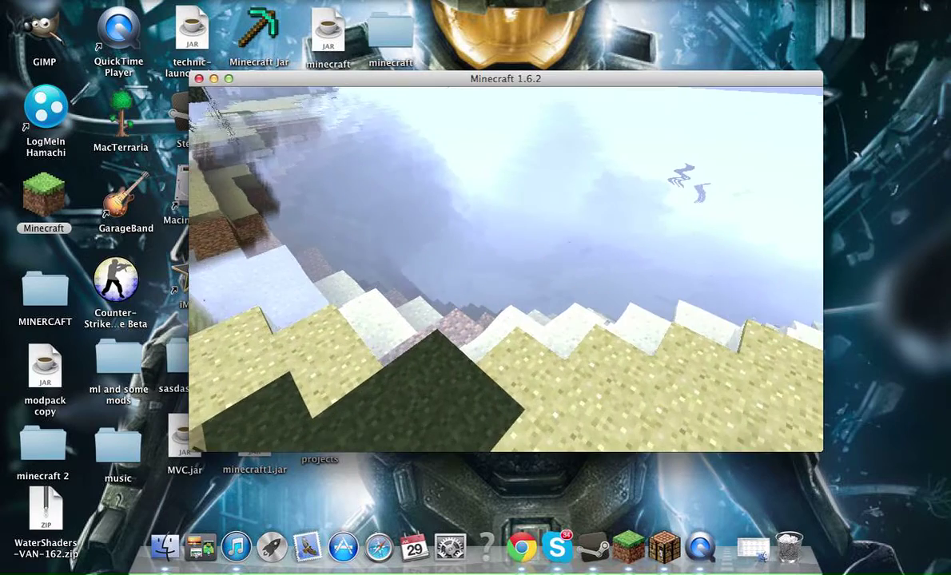
pyautogui.press('w')
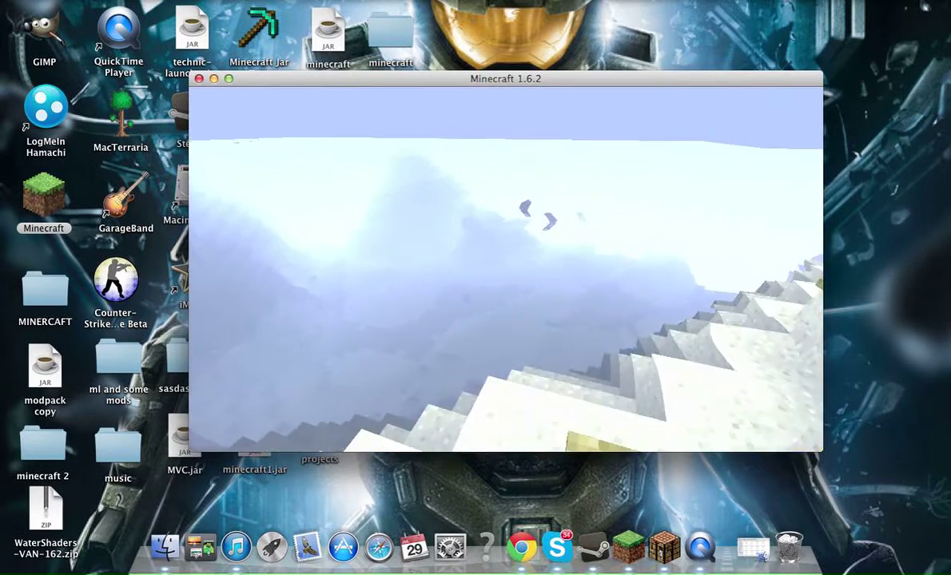
pyautogui.press('w')
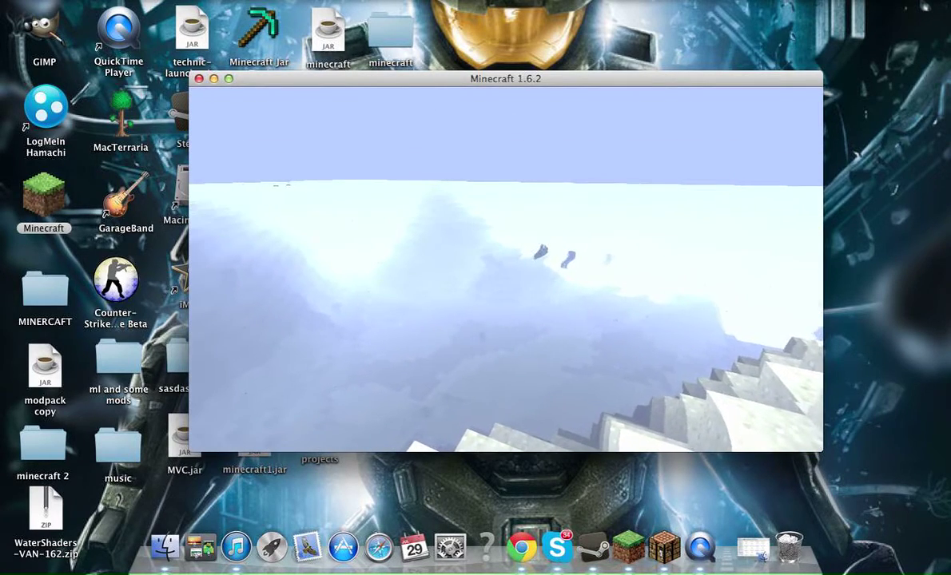
pyautogui.press('w')
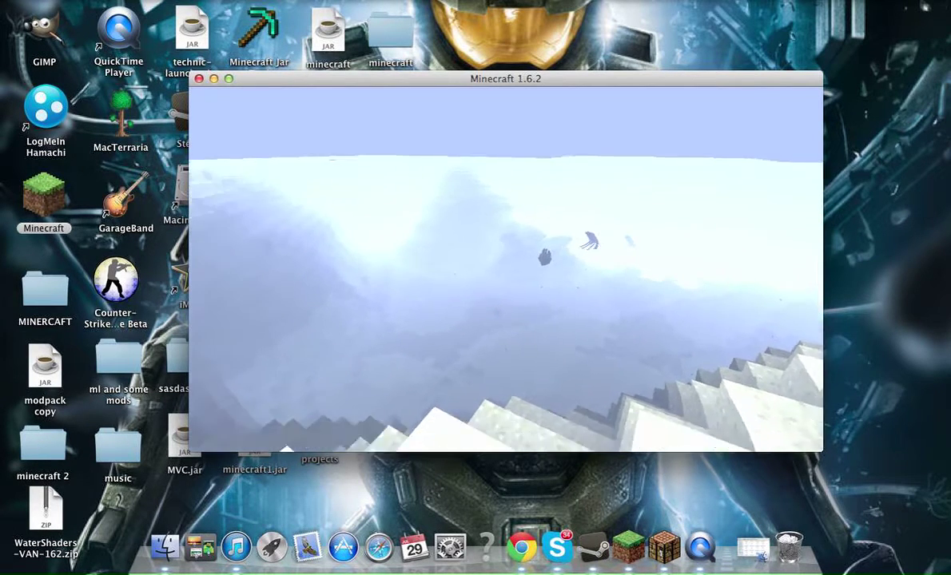
pyautogui.press('w')
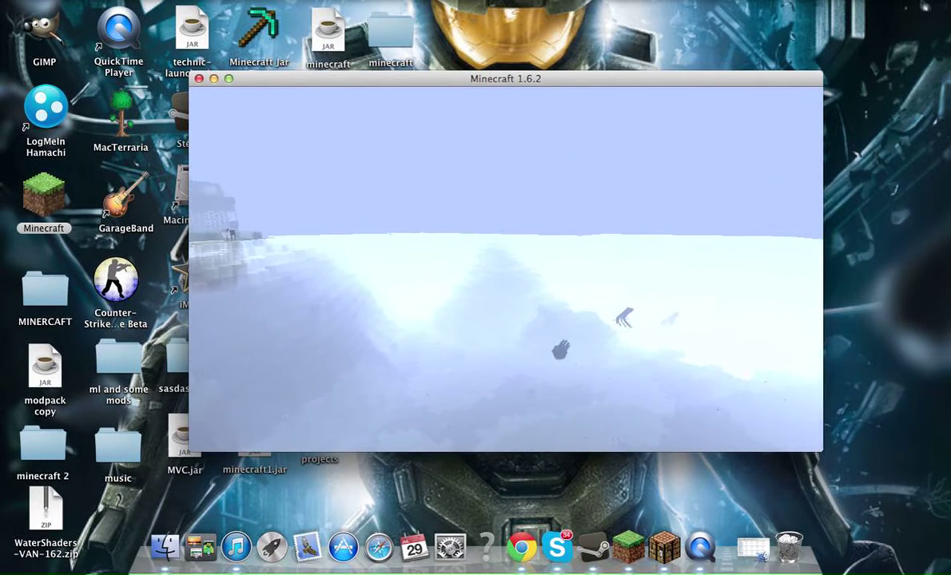
pyautogui.press('e')
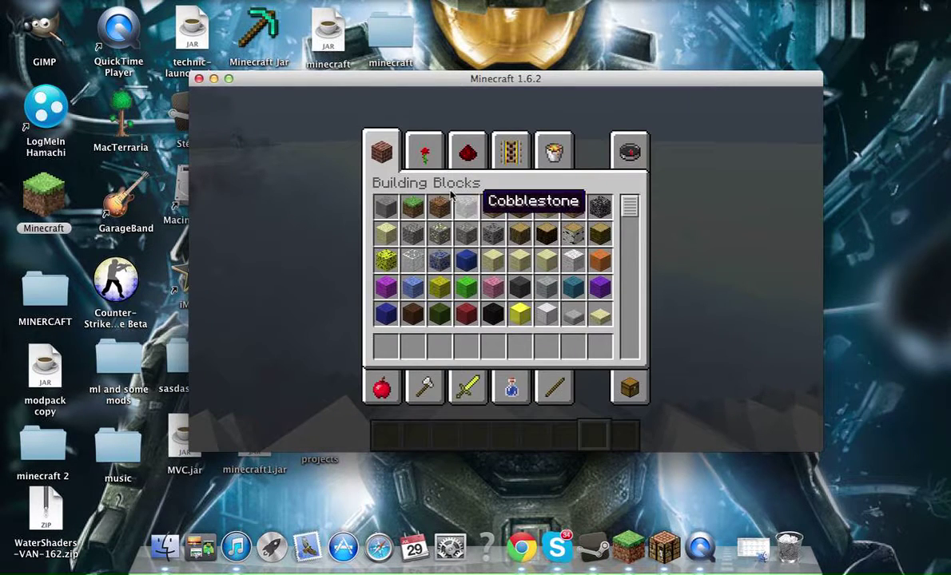
pyautogui.click(468, 387)
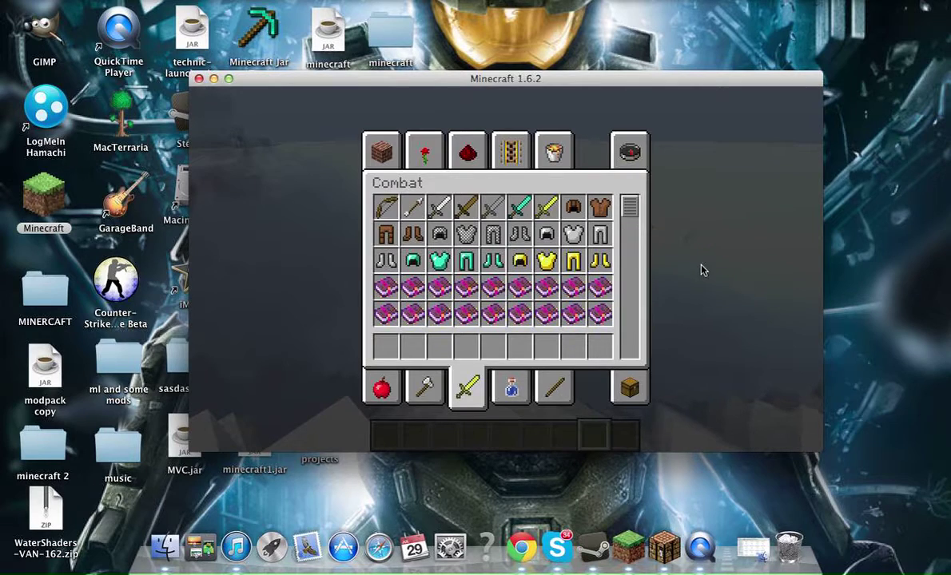
pyautogui.press('e')
pyautogui.press('w')
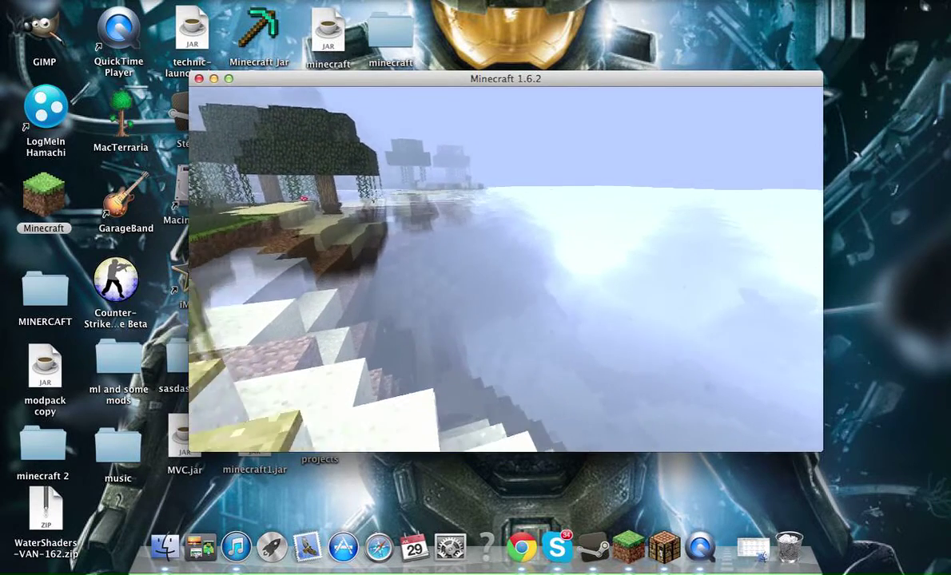
# Save and quit the world to the title screen, and close the Minecraft window.
pyautogui.press('Escape')
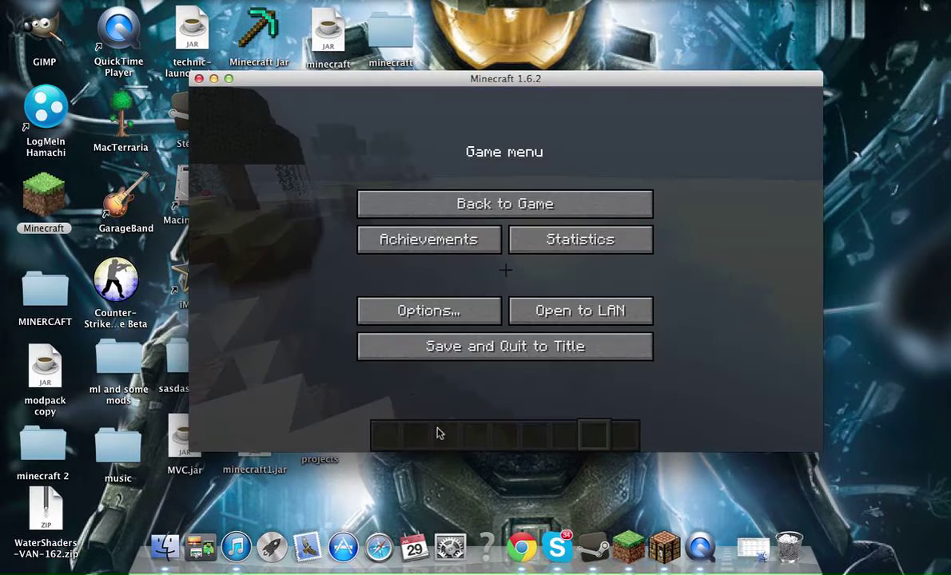
pyautogui.click(472, 353)
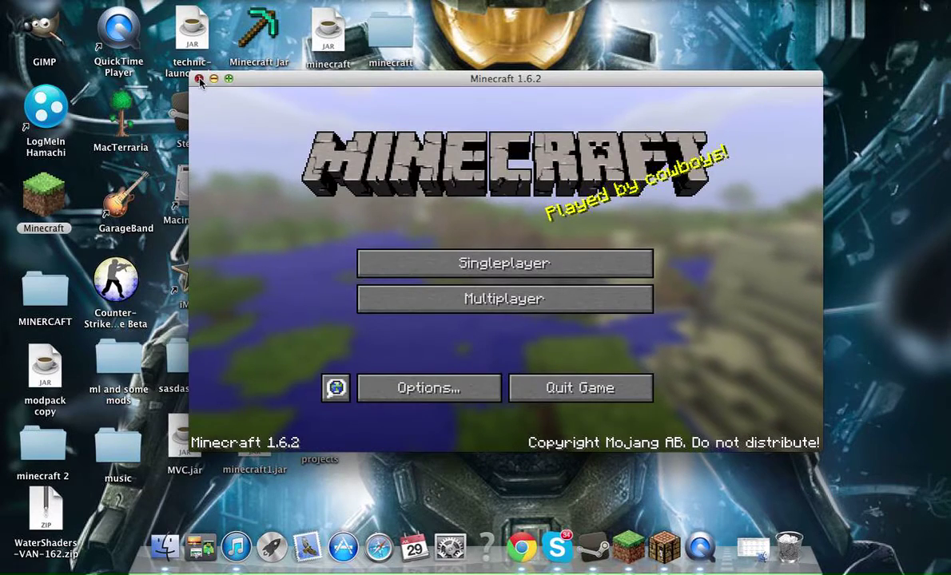
pyautogui.click(199, 78)
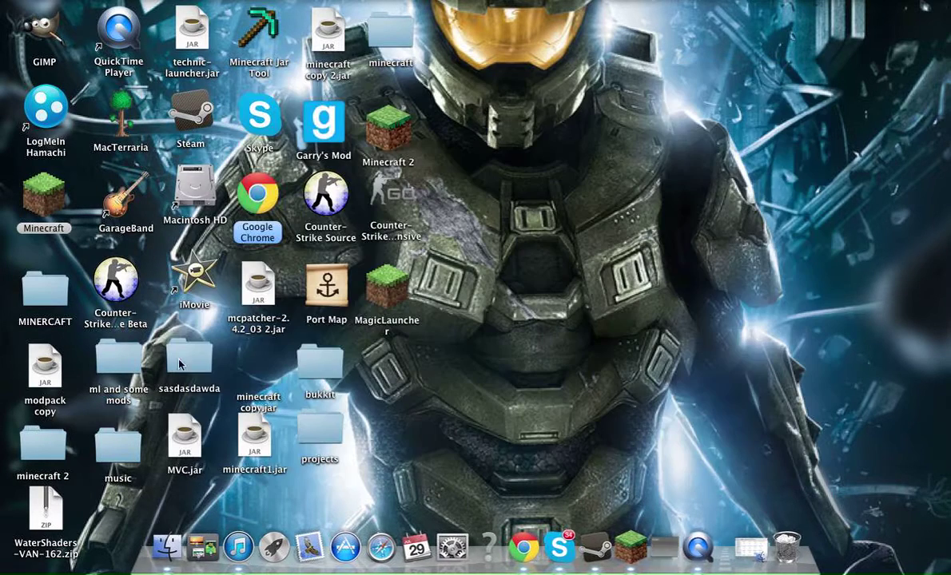
# Move WaterShaders-VAN-162.zip into the free middle area of the desktop.
pyautogui.moveTo(45, 511); pyautogui.dragTo(565, 229)
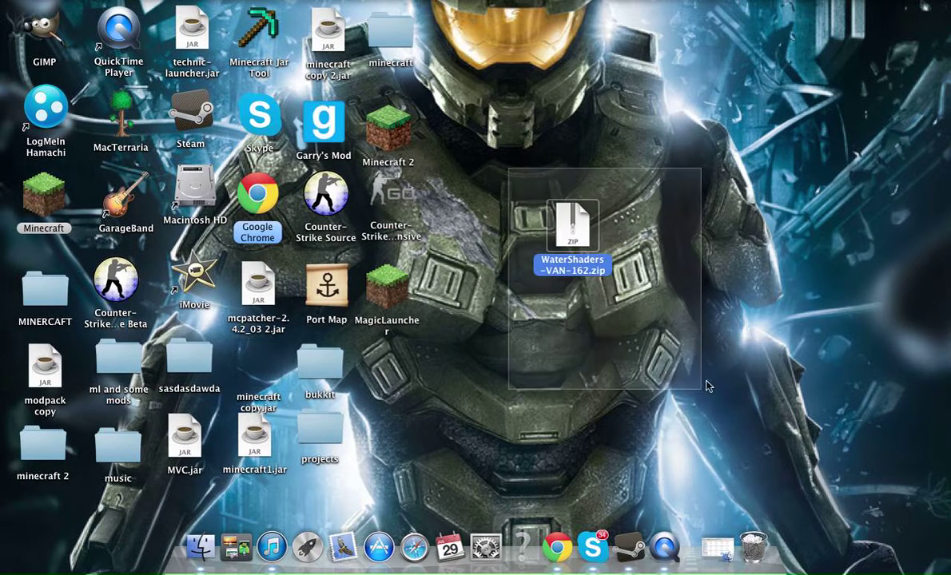
pyautogui.click(716, 321)
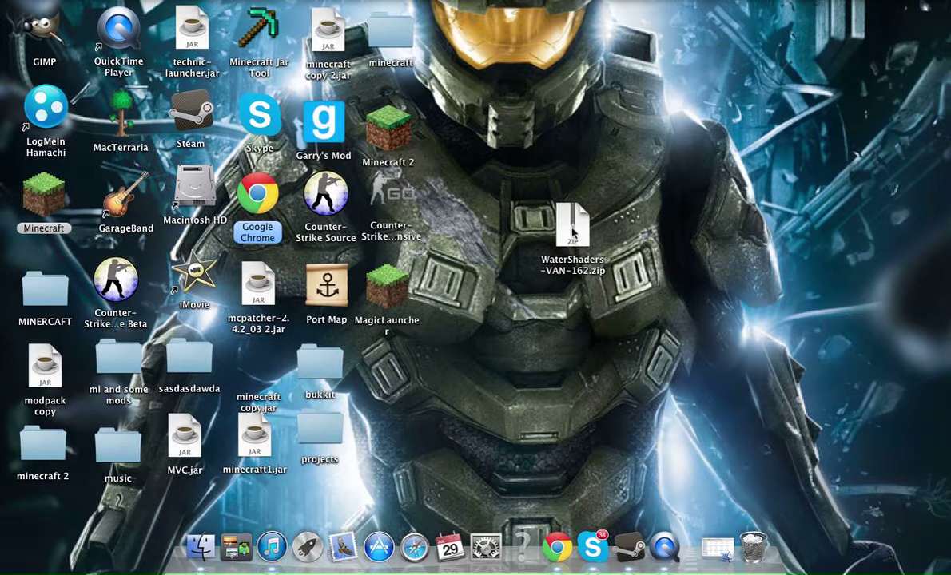
pyautogui.moveTo(572, 249); pyautogui.dragTo(544, 269)
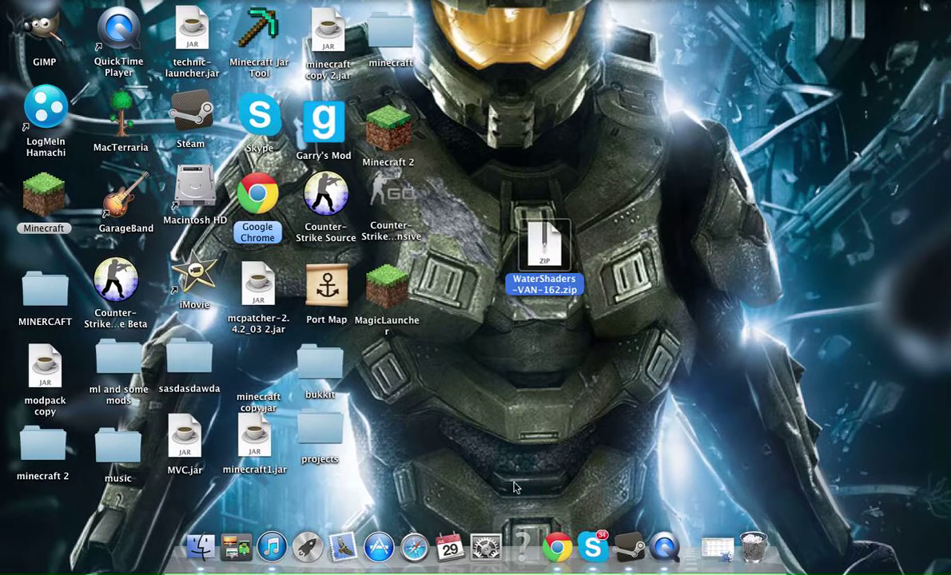
# Replace the old minecraft folder window with a new Finder window, find the Library folder by search, and open Application Support's minecraft folder.
pyautogui.click(701, 555)
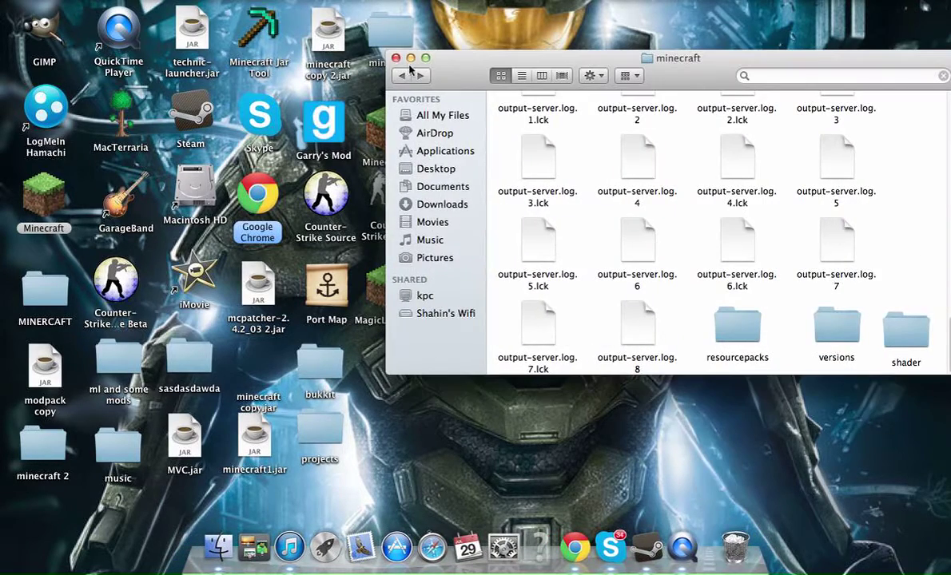
pyautogui.press('super+w')
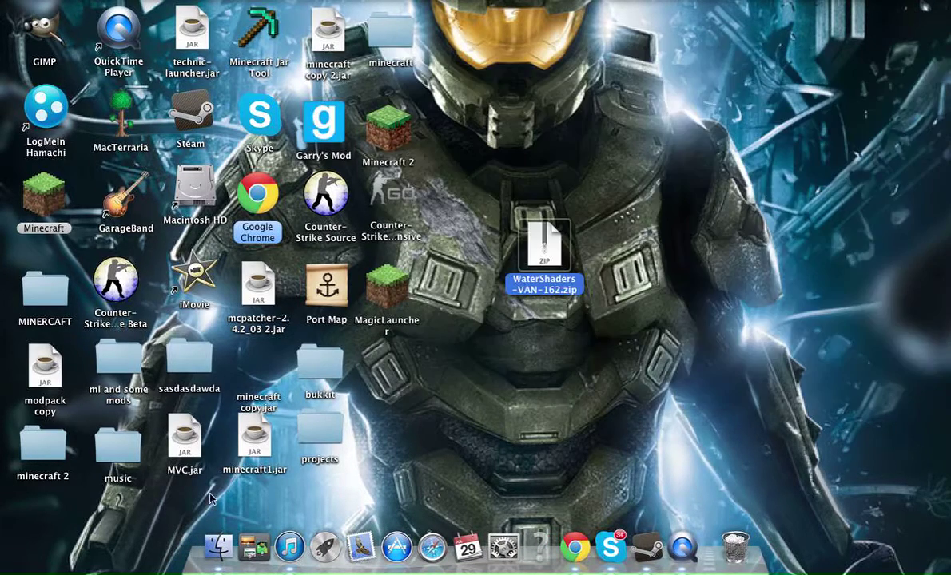
pyautogui.click(218, 547)
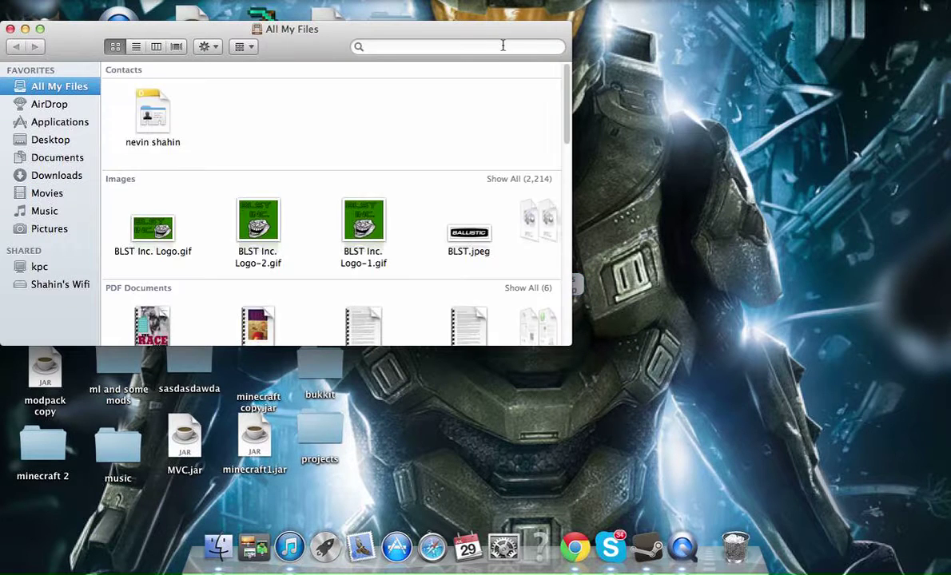
pyautogui.click(503, 45)
pyautogui.write('lib')
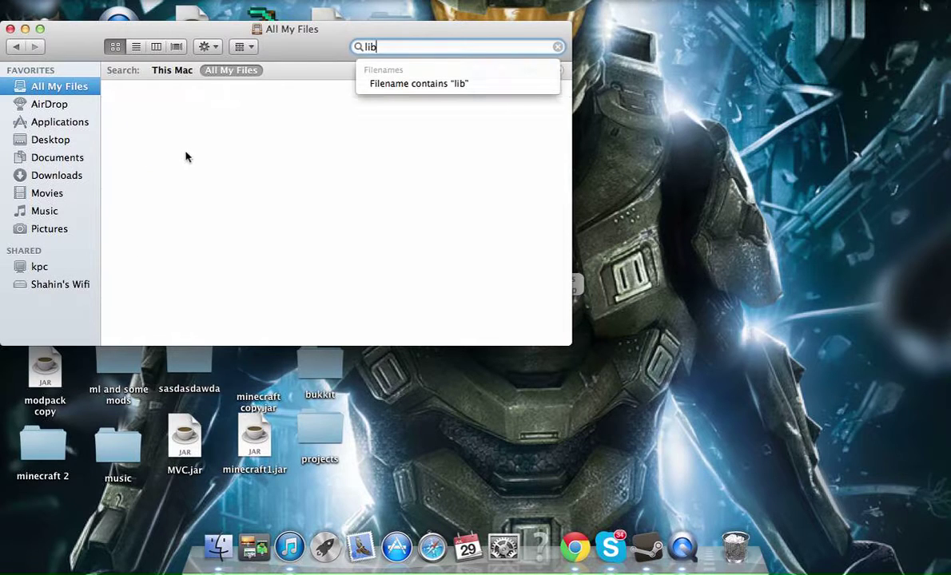
pyautogui.write('r')
pyautogui.doubleClick(160, 141)
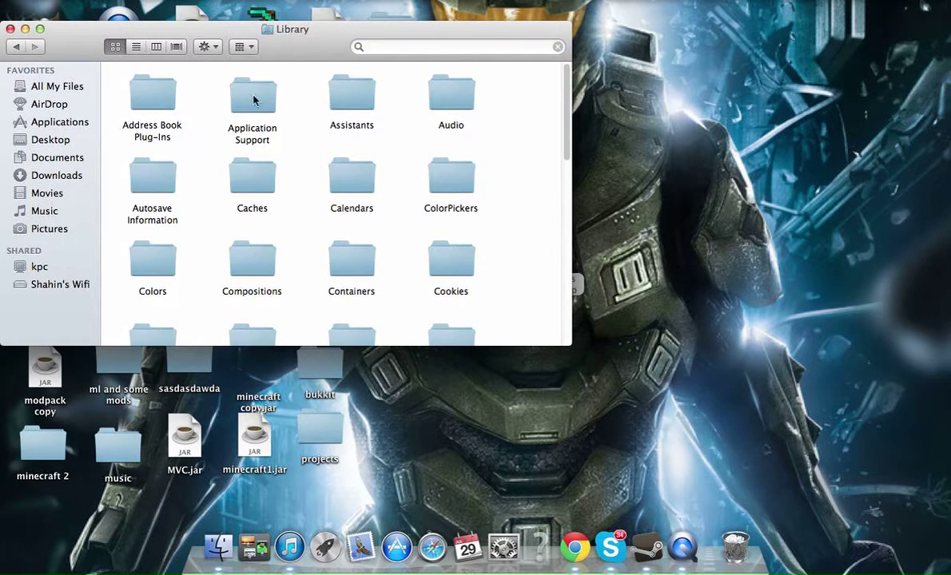
pyautogui.doubleClick(252, 96)
pyautogui.moveTo(257, 32); pyautogui.dragTo(397, 132)
pyautogui.doubleClick(295, 244)
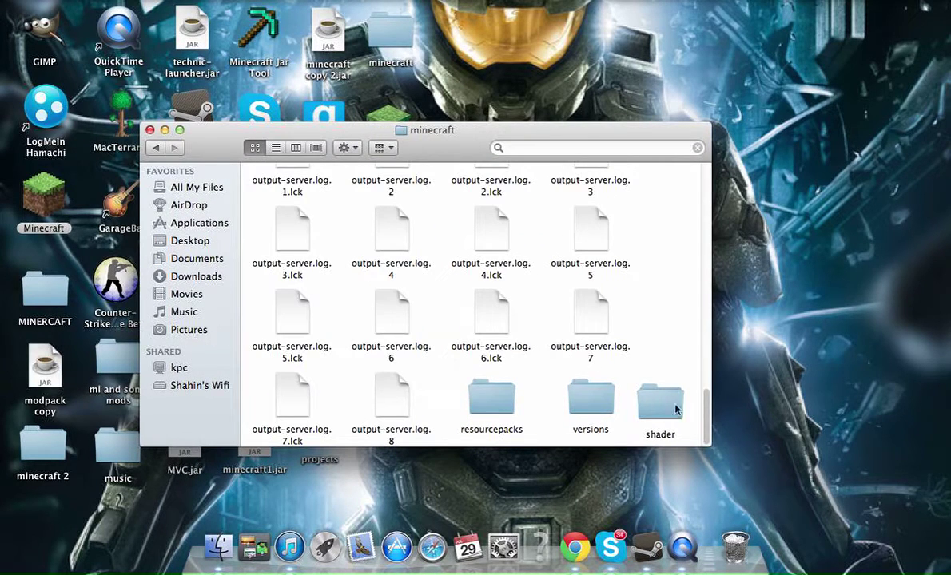
# Open the versions folder and copy and paste the 1.6.2 folder inside it.
pyautogui.moveTo(669, 406); pyautogui.dragTo(657, 323)
pyautogui.doubleClick(596, 415)
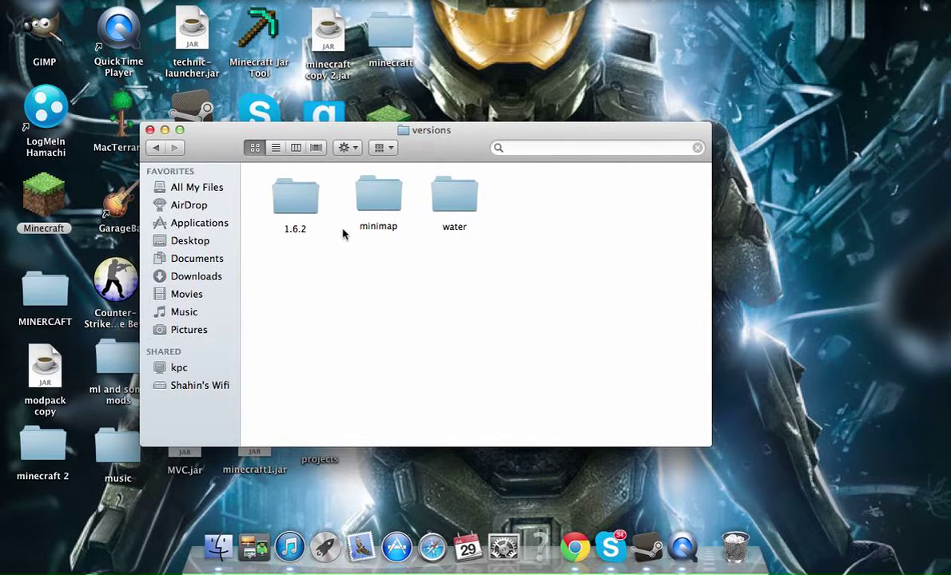
pyautogui.rightClick(296, 195)
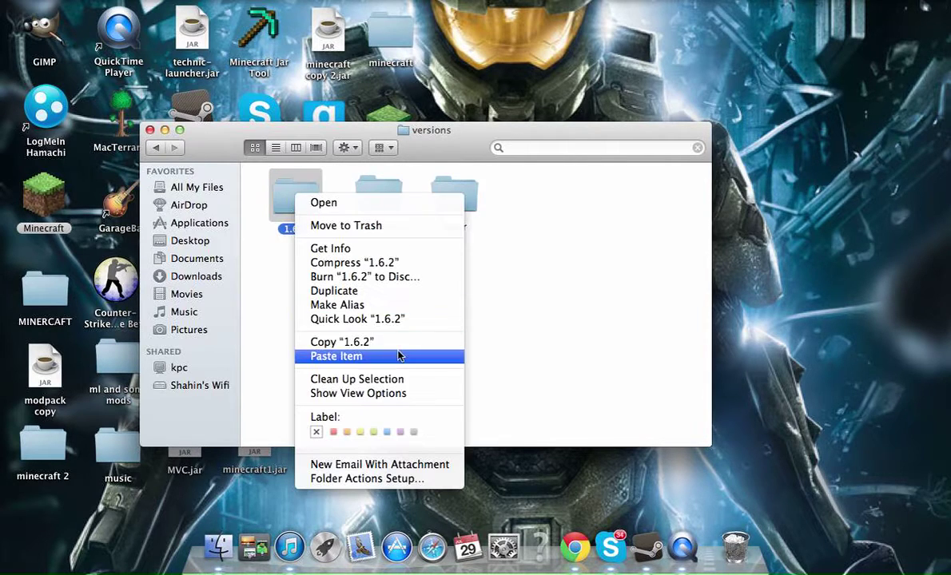
pyautogui.click(582, 333)
pyautogui.rightClick(300, 195)
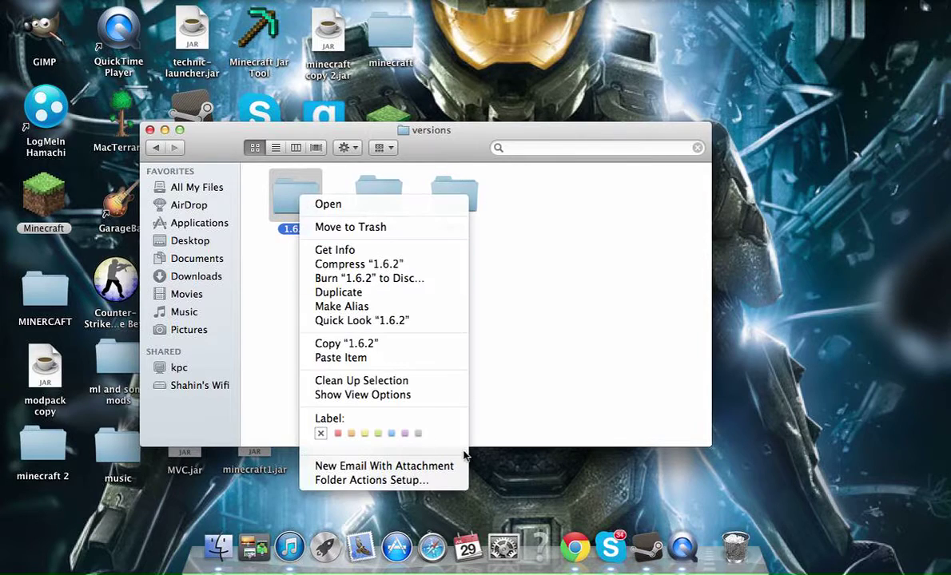
pyautogui.click(397, 347)
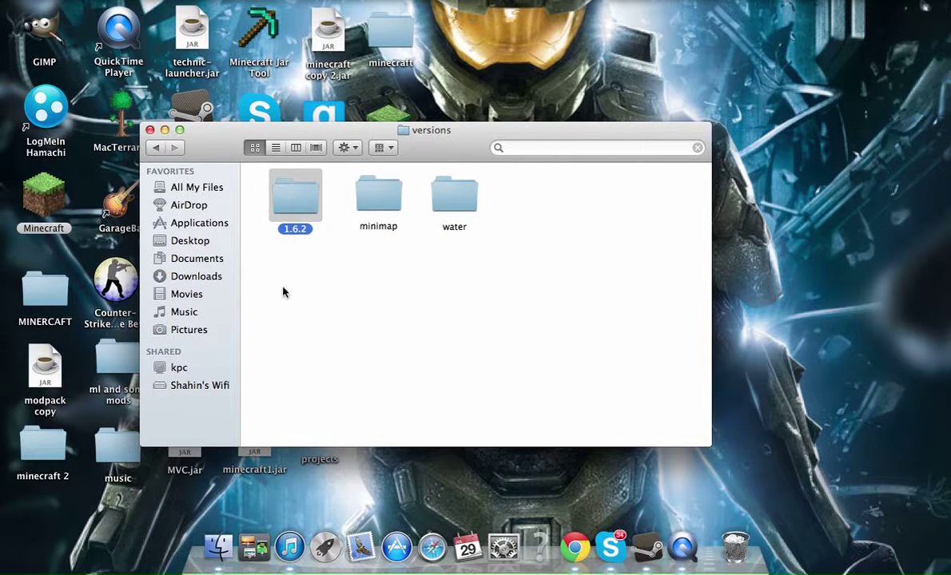
pyautogui.rightClick(312, 298)
pyautogui.click(377, 353)
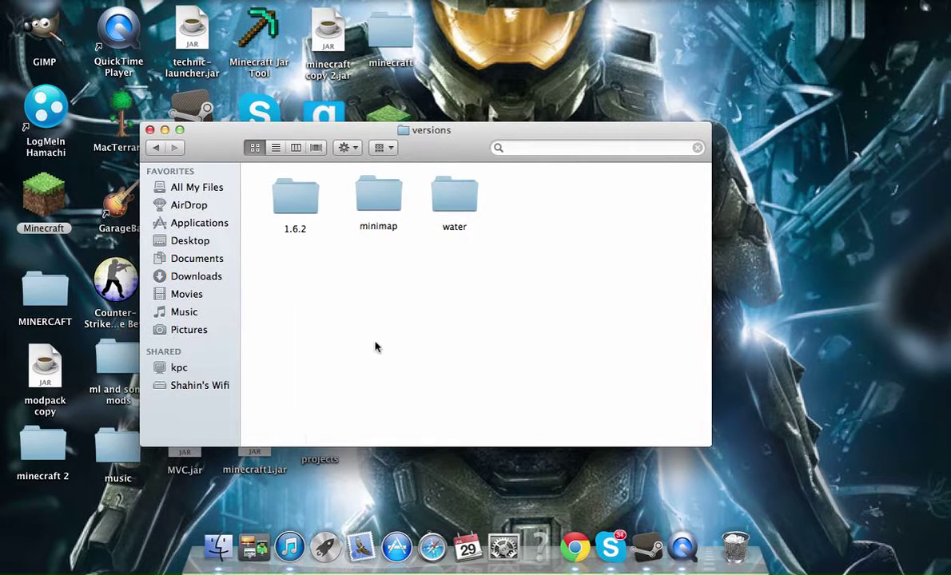
# Place the pasted 1.6.2 copy folder beside the other version folders and open it.
pyautogui.moveTo(588, 188); pyautogui.dragTo(497, 198)
pyautogui.click(456, 278)
pyautogui.doubleClick(535, 208)
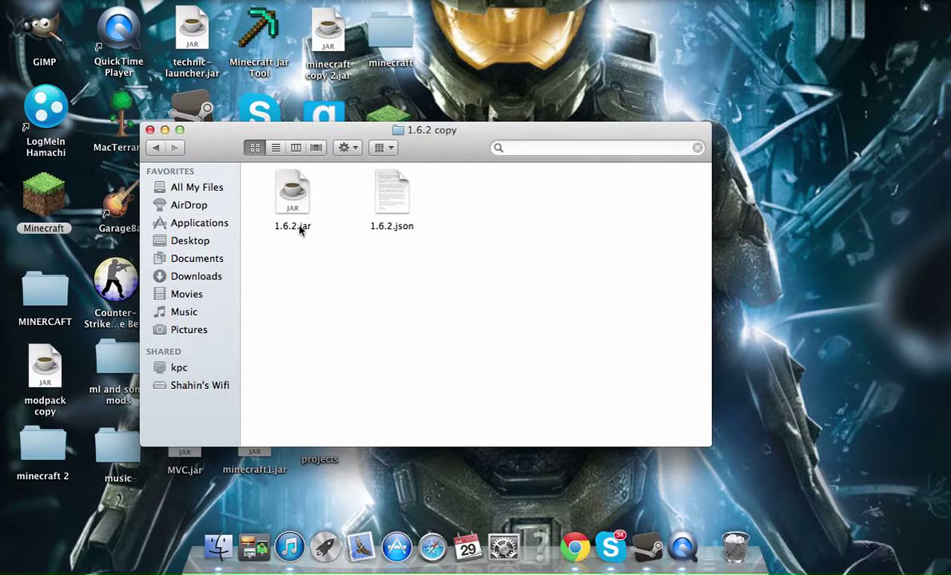
# Rename the 1.6.2.jar file in the 1.6.2 copy folder to water.jar.
pyautogui.click(301, 227)
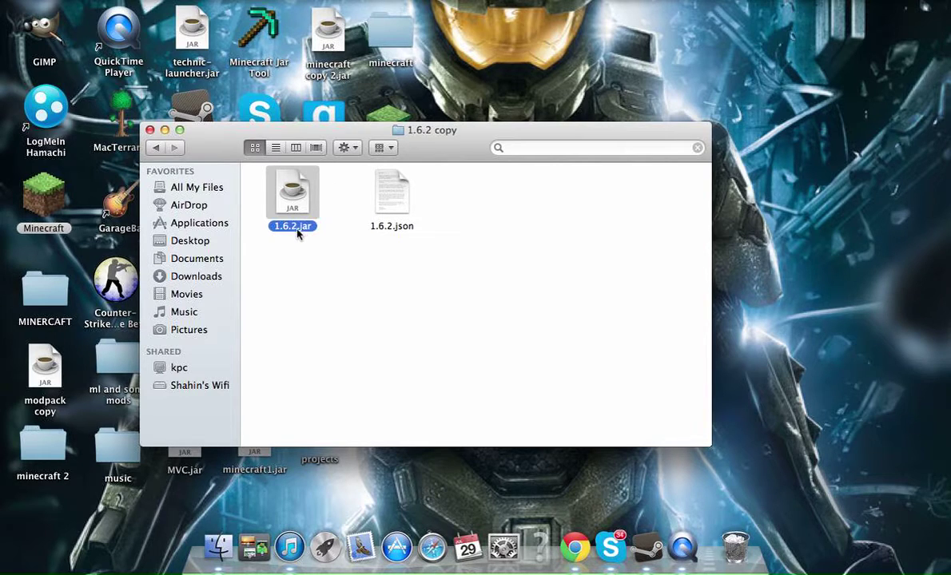
pyautogui.click(297, 228)
pyautogui.write('water')
pyautogui.press('Return')
# Rename 1.6.2.json in the 1.6.2 copy folder to water.json, keeping it beside water.jar.
pyautogui.click(395, 227)
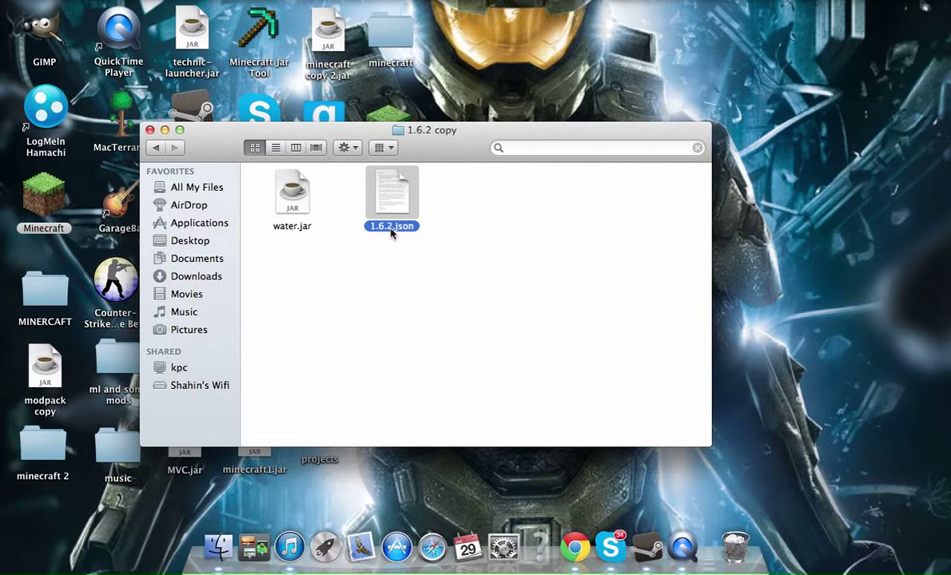
pyautogui.click(391, 227)
pyautogui.write('w')
pyautogui.write('ater')
pyautogui.press('Return')
pyautogui.click(342, 269)
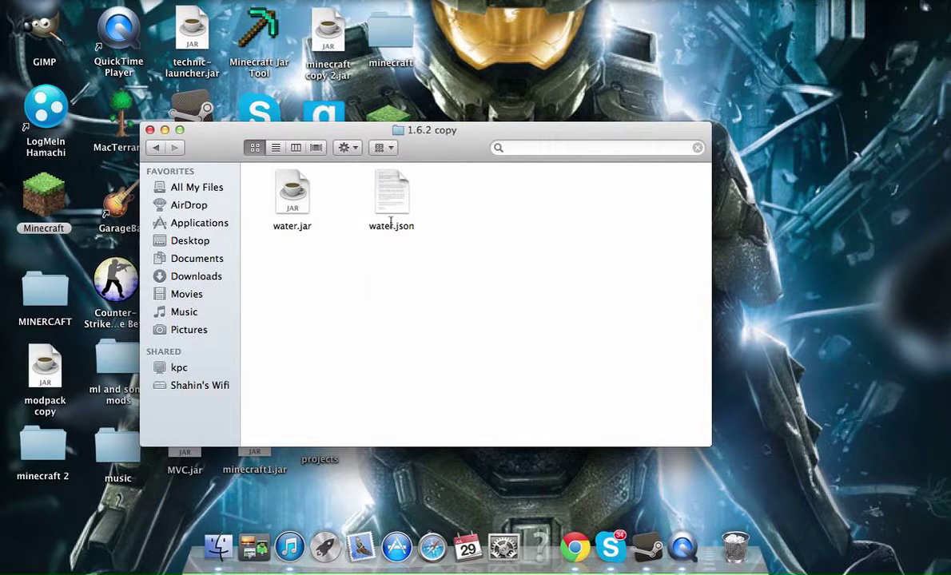
pyautogui.moveTo(391, 214); pyautogui.dragTo(384, 216)
pyautogui.click(492, 276)
# Open water.json, replace the "id" value with "water", save the file and quit the text editor.
pyautogui.doubleClick(390, 203)
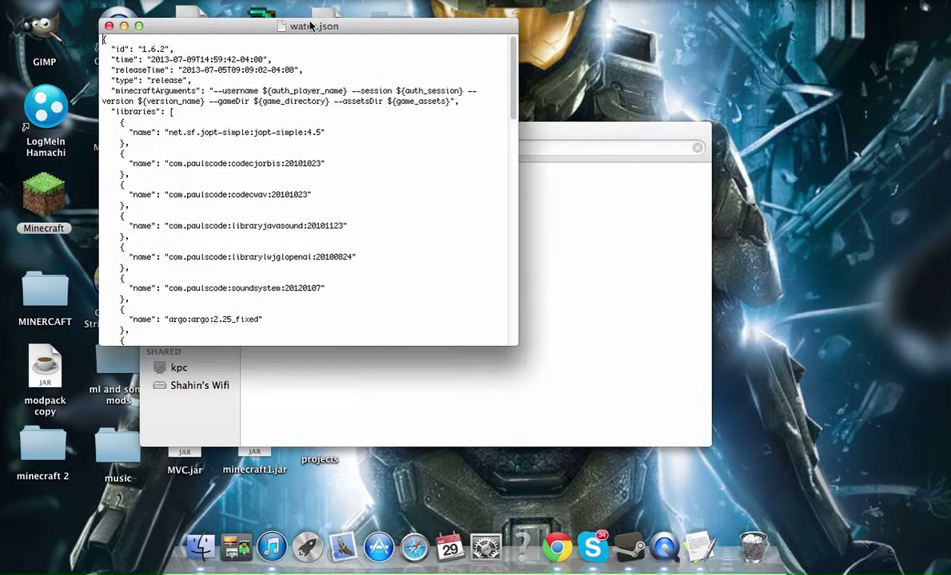
pyautogui.moveTo(312, 26); pyautogui.dragTo(455, 107)
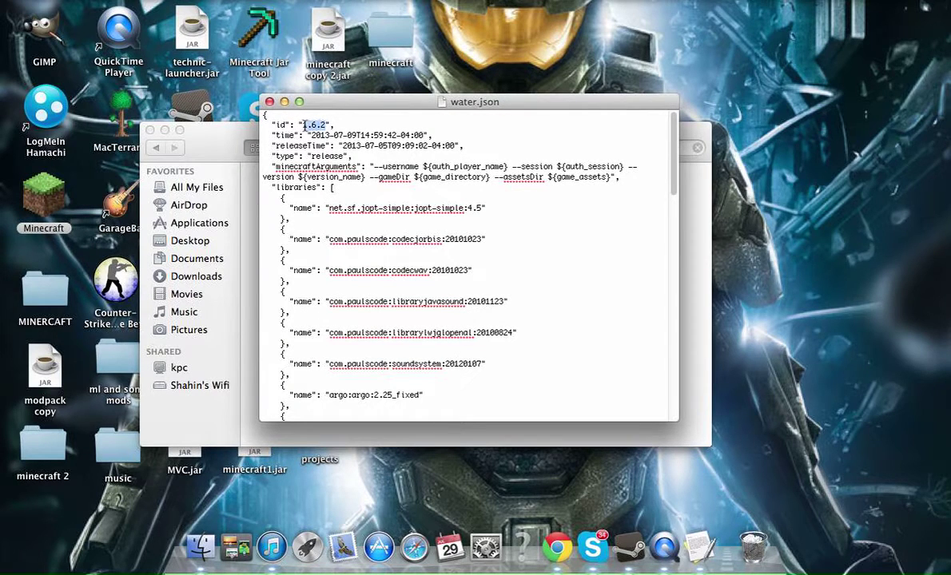
pyautogui.write('water')
pyautogui.press('Return')
pyautogui.press('BackSpace')
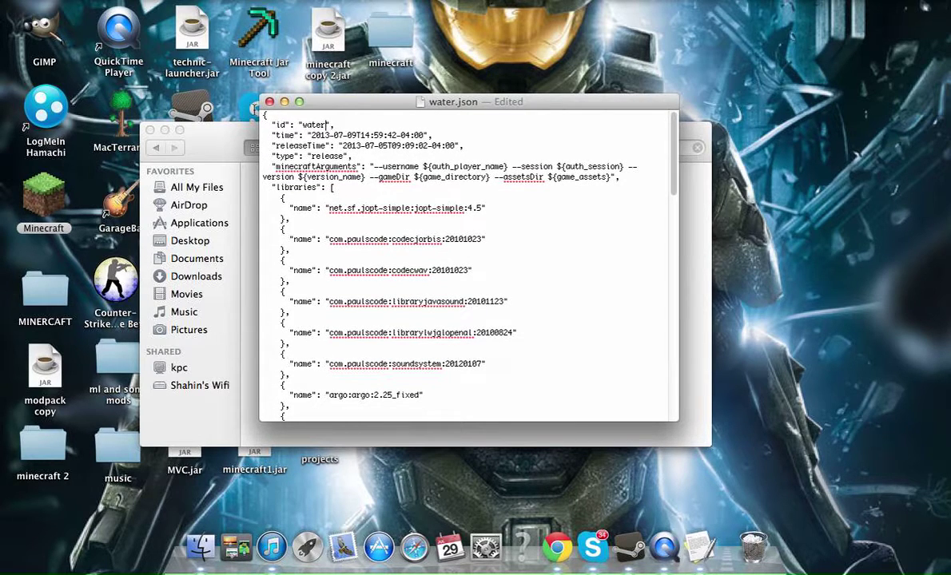
pyautogui.press('super+s')
pyautogui.click(270, 102)
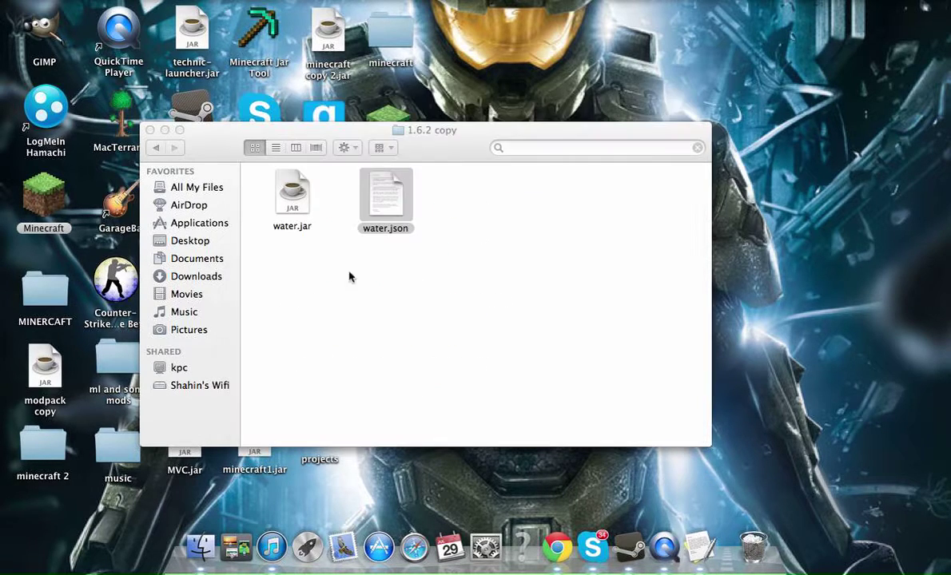
pyautogui.press('super+q')
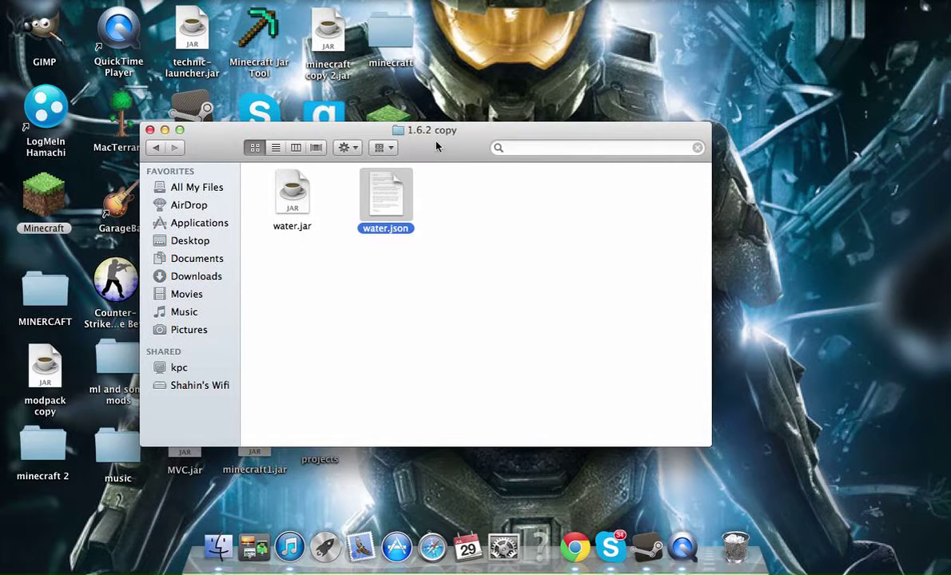
# Change the extension of water.jar to make it water.zip.
pyautogui.moveTo(437, 146); pyautogui.dragTo(552, 133)
pyautogui.click(425, 214)
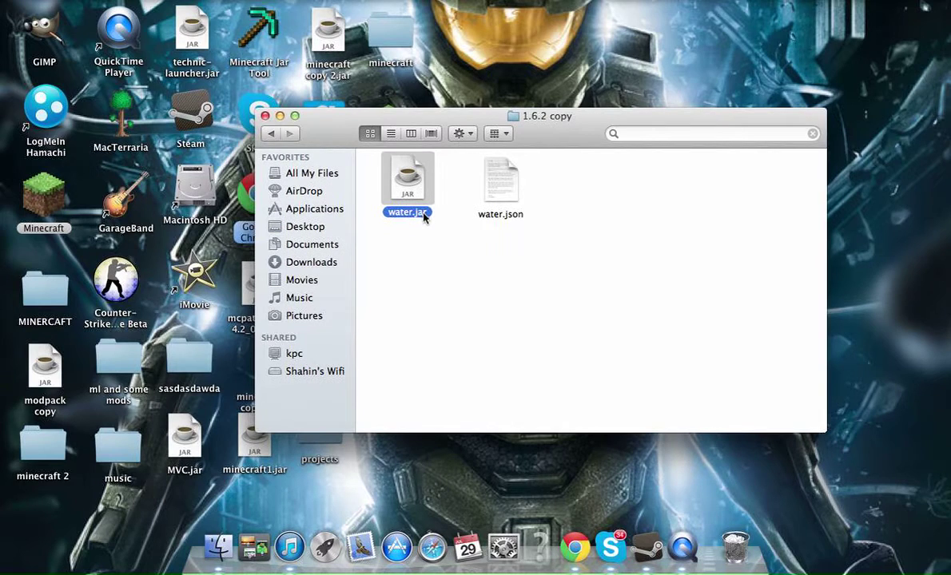
pyautogui.click(425, 214)
pyautogui.press('Right')
pyautogui.press('BackSpace')
pyautogui.press('BackSpace')
pyautogui.press('BackSpace')
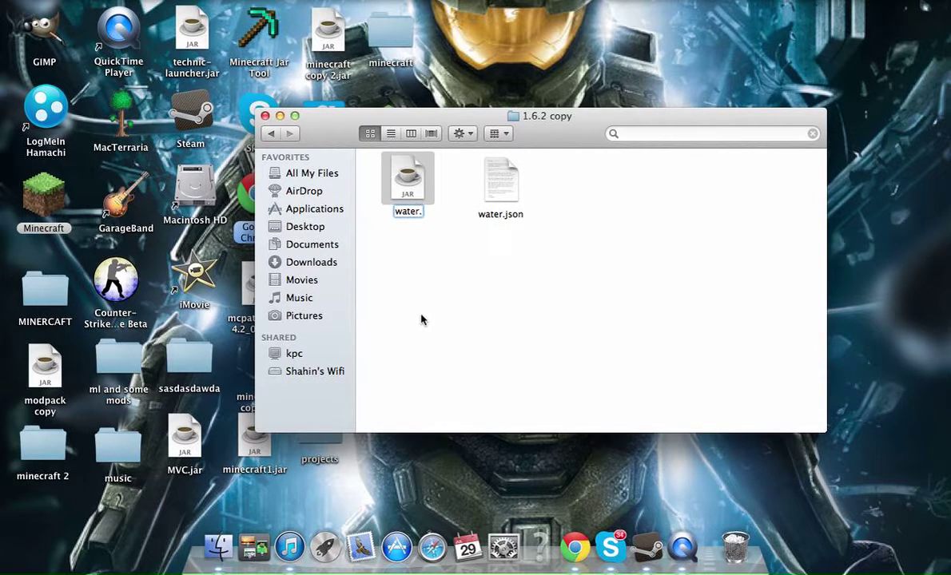
pyautogui.write('zip')
pyautogui.press('Return')
# Extract water.zip and place the resulting water folder beside water.json.
pyautogui.click(581, 196)
pyautogui.doubleClick(419, 182)
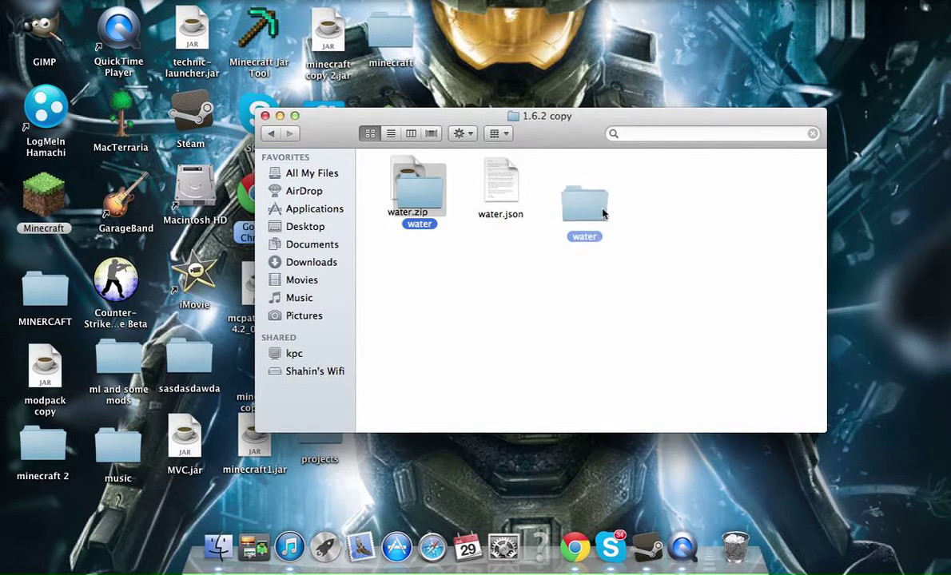
pyautogui.moveTo(603, 208); pyautogui.dragTo(595, 209)
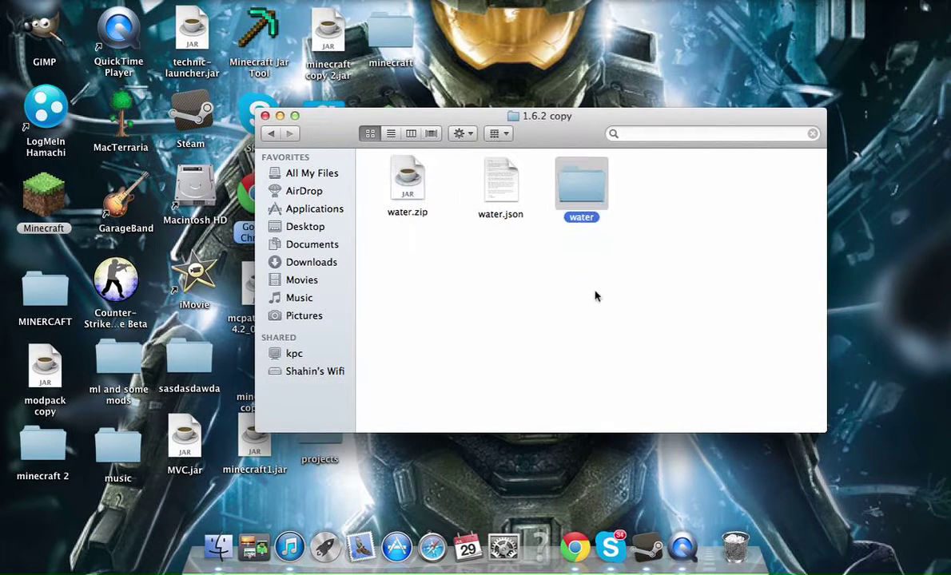
# Move the META-INF folder from the extracted water folder to the Trash, leaving the water folder open.
pyautogui.doubleClick(586, 184)
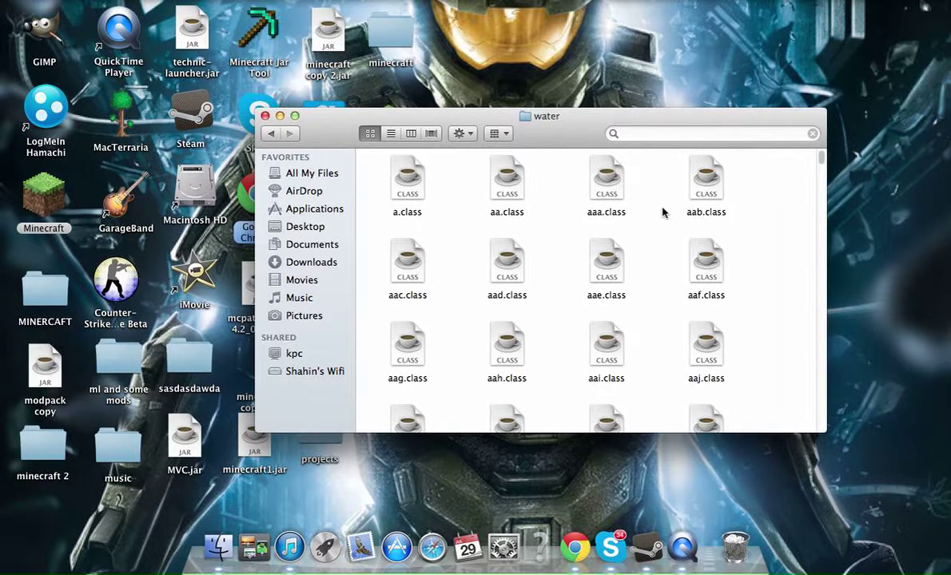
pyautogui.press('m')
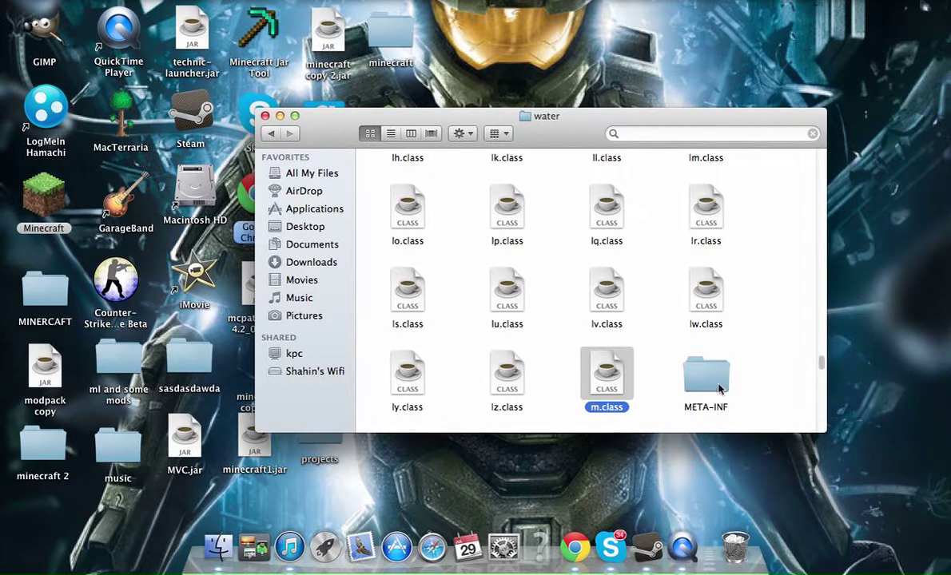
pyautogui.moveTo(718, 388); pyautogui.dragTo(733, 540)
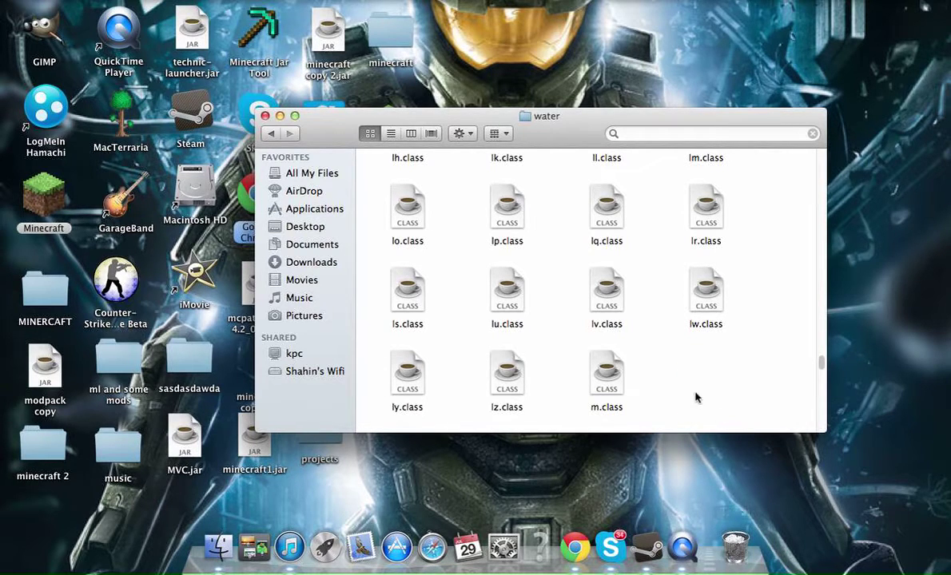
pyautogui.click(272, 134)
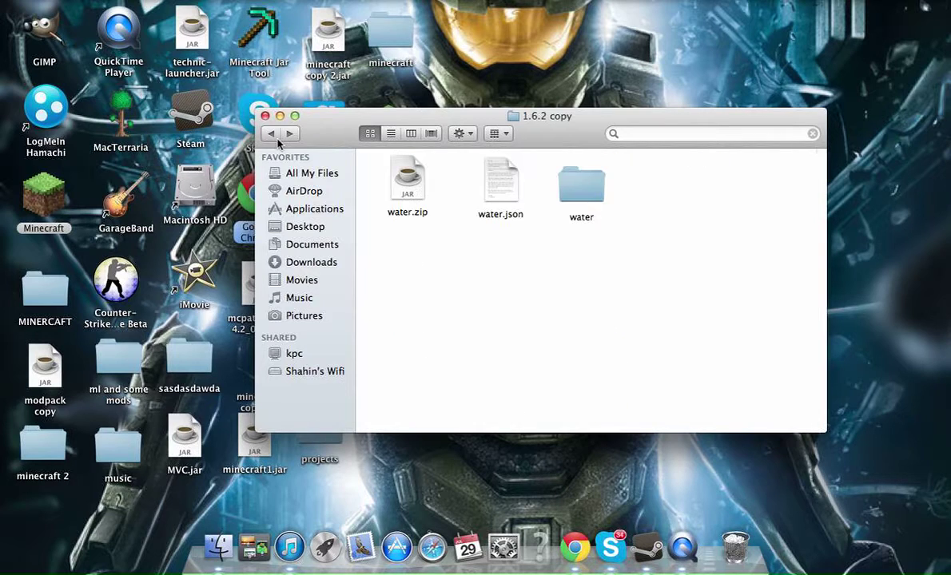
pyautogui.doubleClick(596, 204)
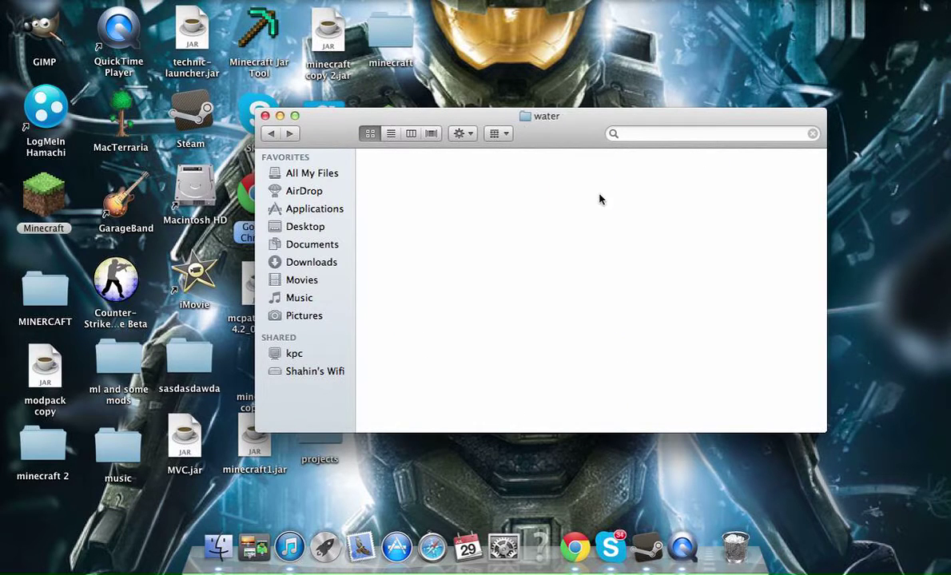
# Move the water window aside, extract WaterShaders-VAN-162.zip on the desktop and open the resulting folder.
pyautogui.moveTo(558, 120); pyautogui.dragTo(649, 70)
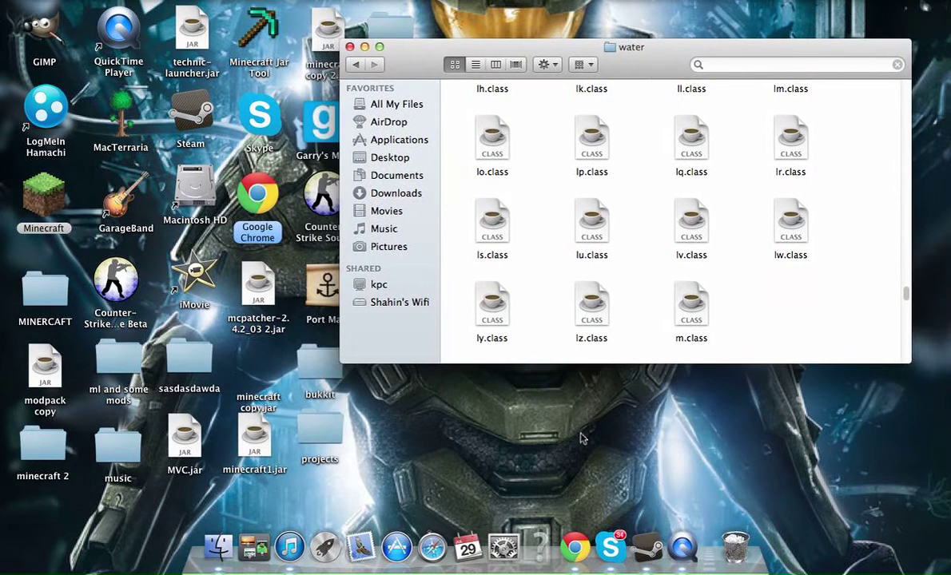
pyautogui.moveTo(551, 50); pyautogui.dragTo(689, 33)
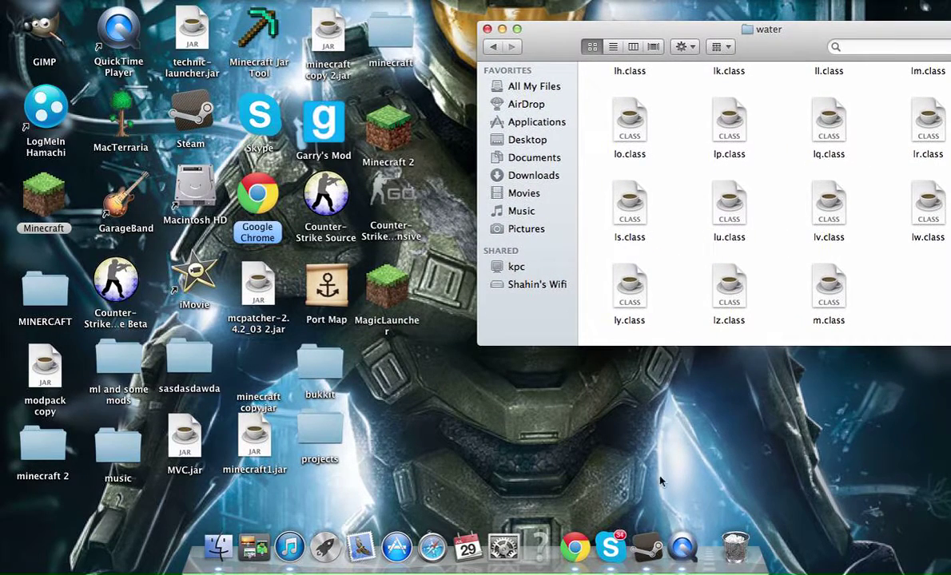
pyautogui.moveTo(537, 39); pyautogui.dragTo(653, 37)
pyautogui.moveTo(545, 244); pyautogui.dragTo(474, 244)
pyautogui.doubleClick(474, 244)
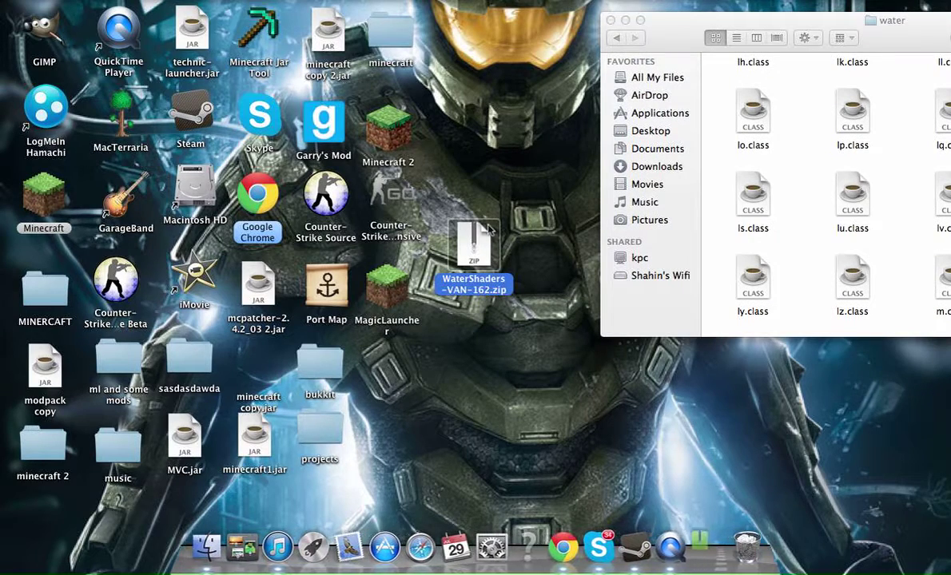
pyautogui.moveTo(688, 36); pyautogui.dragTo(639, 43)
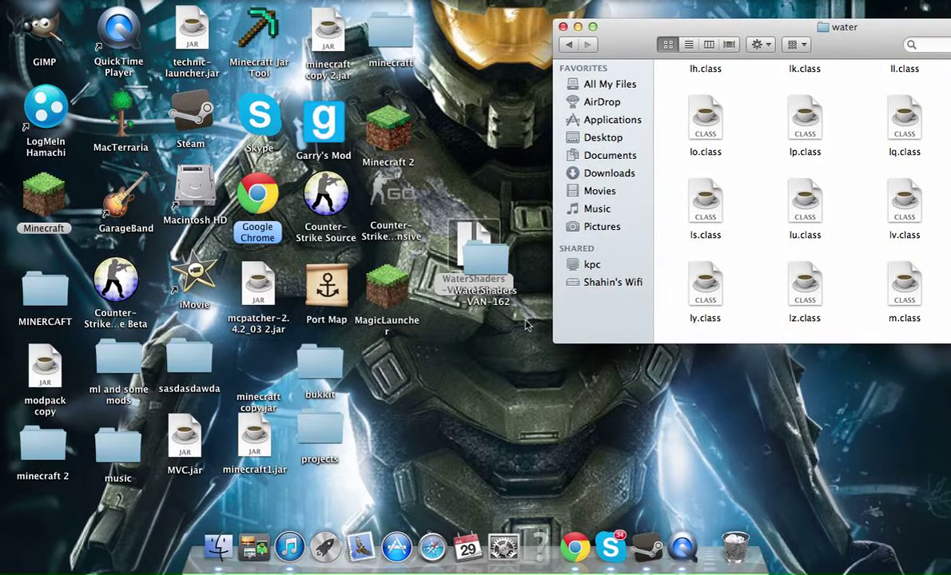
pyautogui.moveTo(494, 258); pyautogui.dragTo(471, 349)
pyautogui.doubleClick(471, 350)
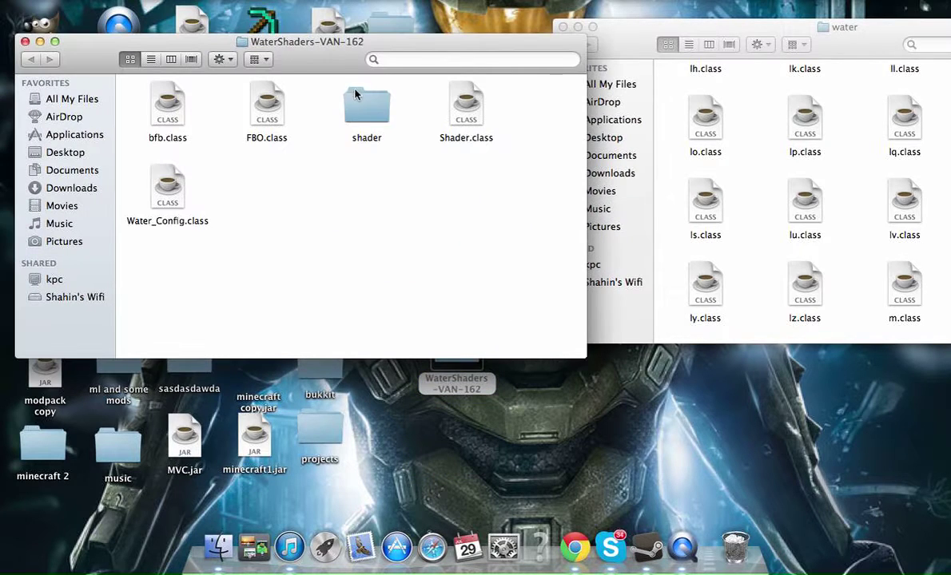
# Move bfb.class, FBO.class and Water_Config.class from WaterShaders-VAN-162 into the water folder, replacing the existing bfb.class.
pyautogui.moveTo(130, 101); pyautogui.dragTo(254, 204)
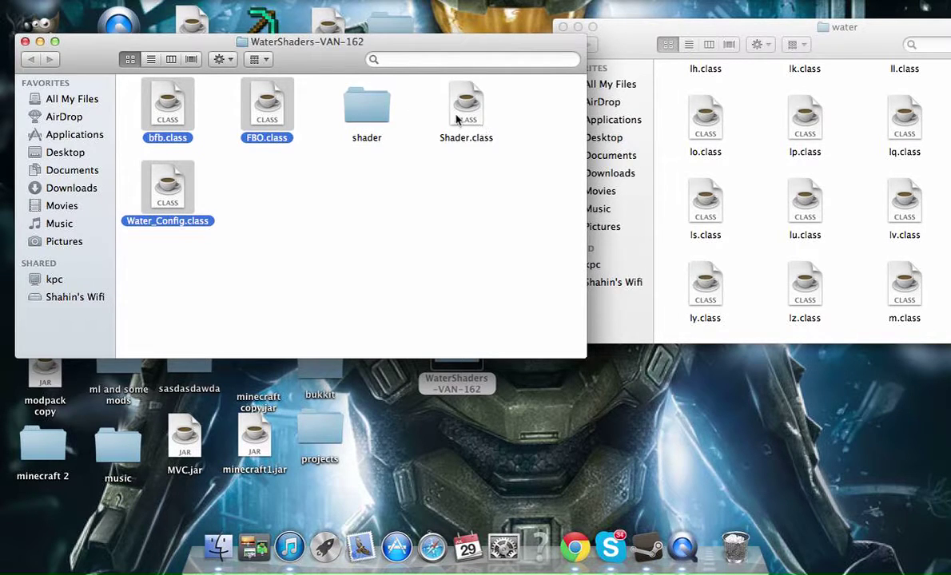
pyautogui.moveTo(274, 108); pyautogui.dragTo(755, 177)
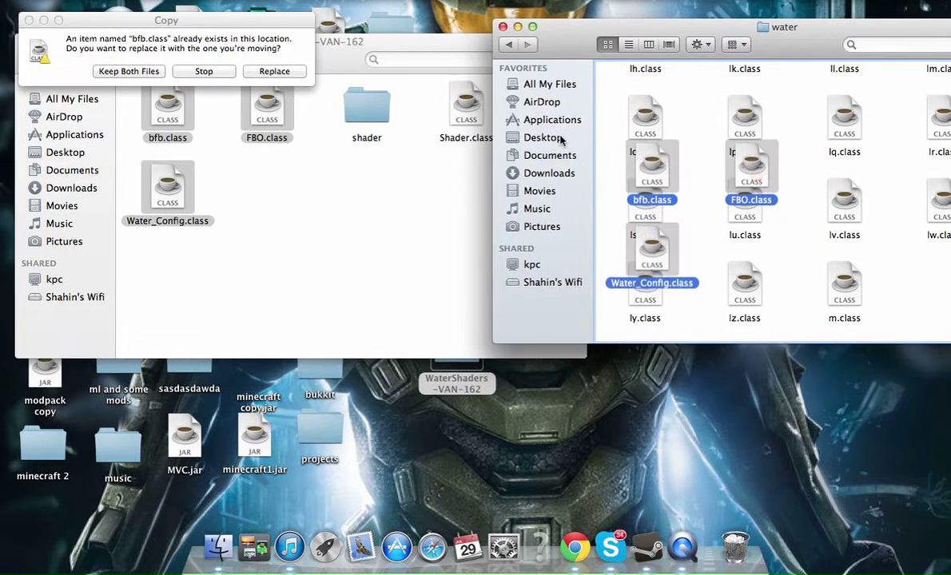
pyautogui.click(524, 133)
pyautogui.moveTo(466, 108); pyautogui.dragTo(317, 112)
pyautogui.click(299, 20)
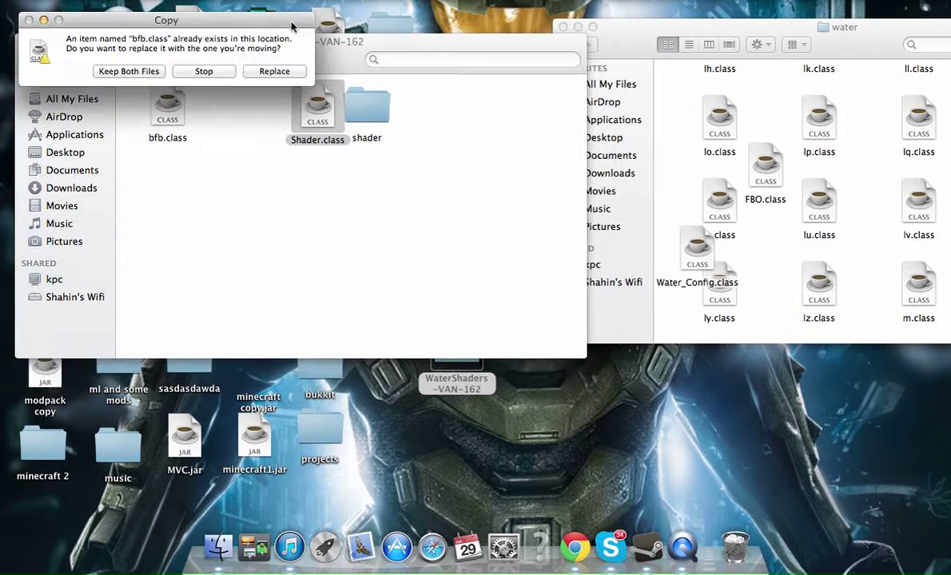
pyautogui.click(265, 68)
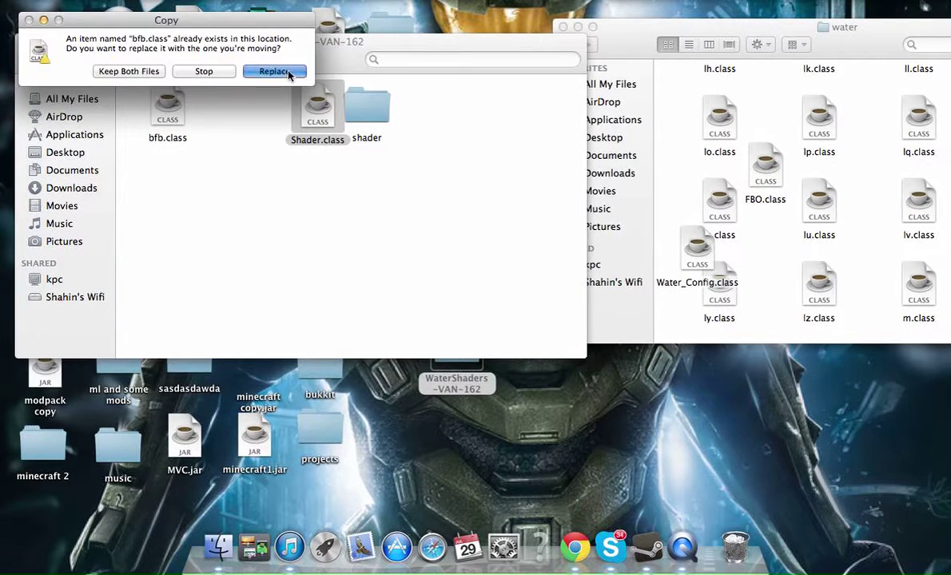
# Move Shader.class from the WaterShaders-VAN-162 folder into the water folder.
pyautogui.click(313, 127)
pyautogui.moveTo(314, 128); pyautogui.dragTo(755, 254)
pyautogui.click(633, 42)
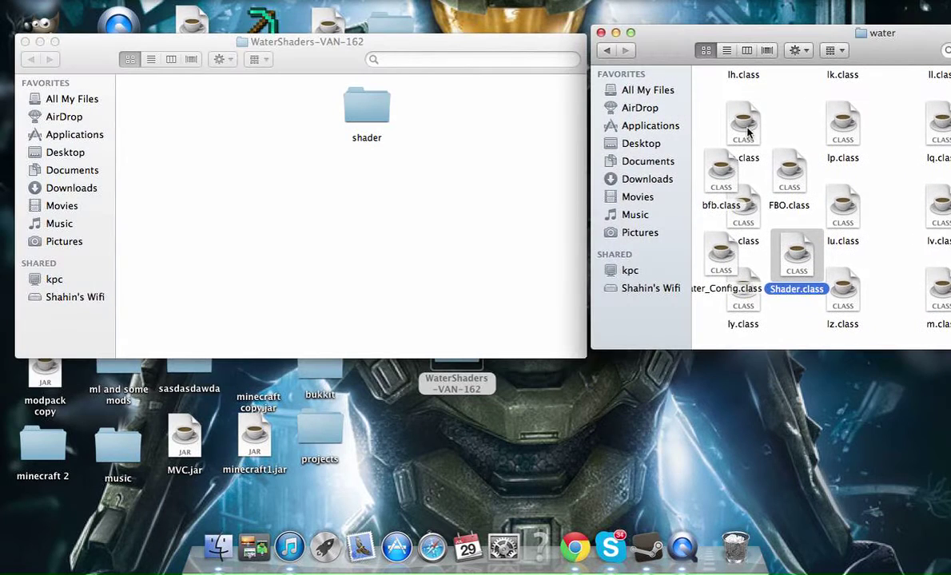
# Reopen the water folder, select all its items and compress them into one archive.
pyautogui.click(631, 50)
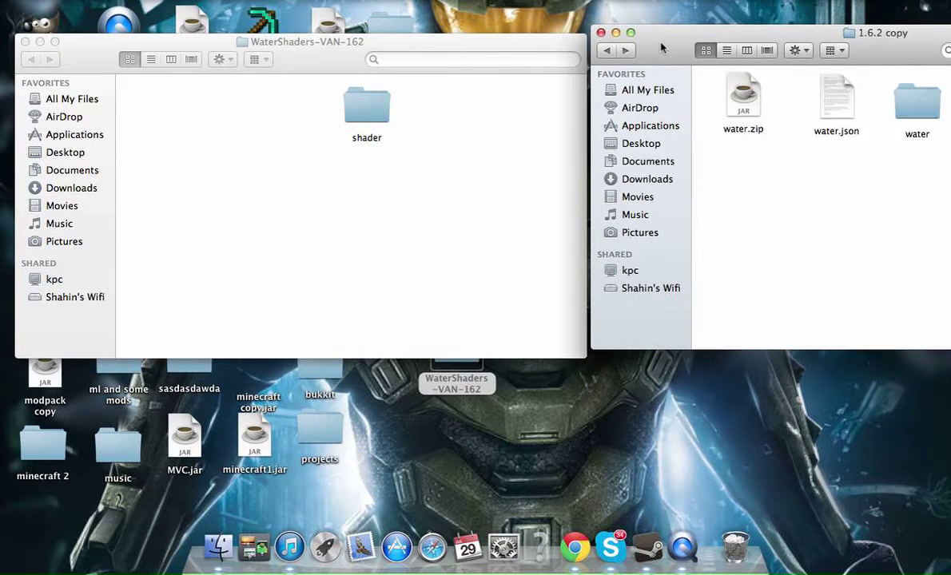
pyautogui.moveTo(660, 46); pyautogui.dragTo(539, 34)
pyautogui.doubleClick(796, 97)
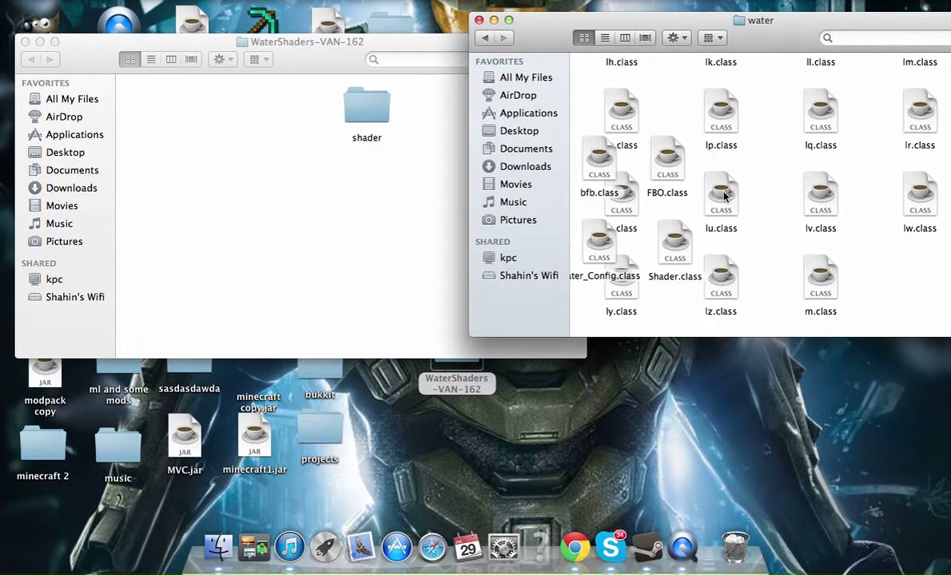
pyautogui.click(725, 196)
pyautogui.press('super+a')
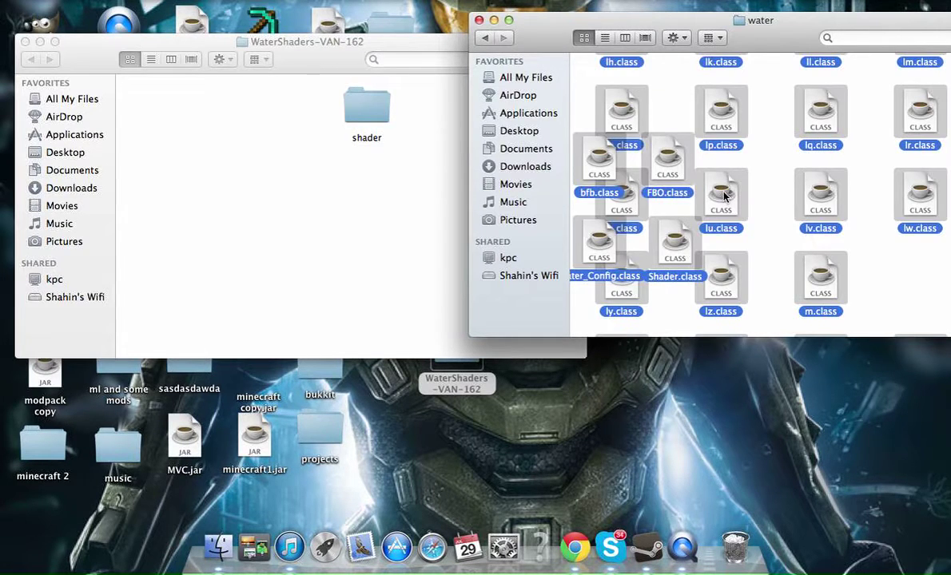
pyautogui.rightClick(687, 180)
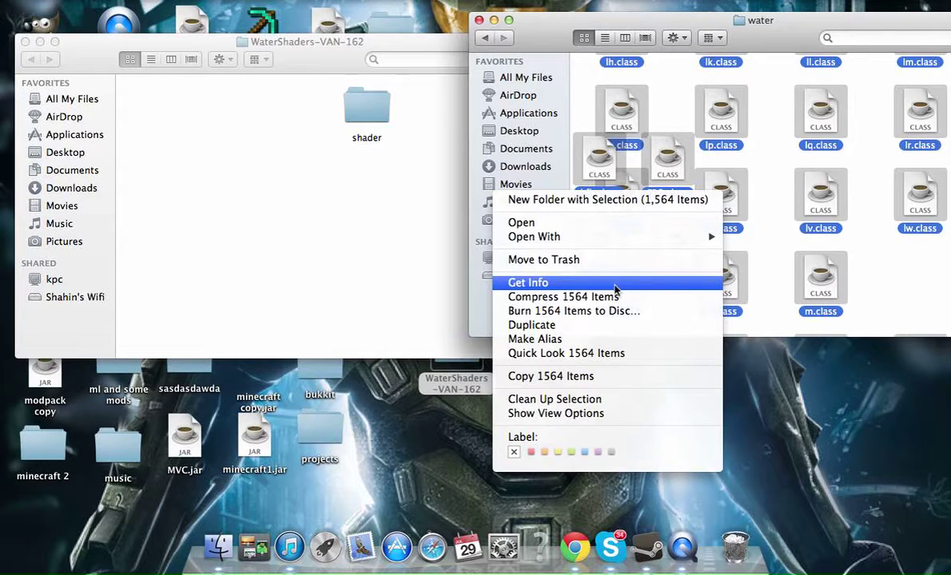
pyautogui.click(593, 299)
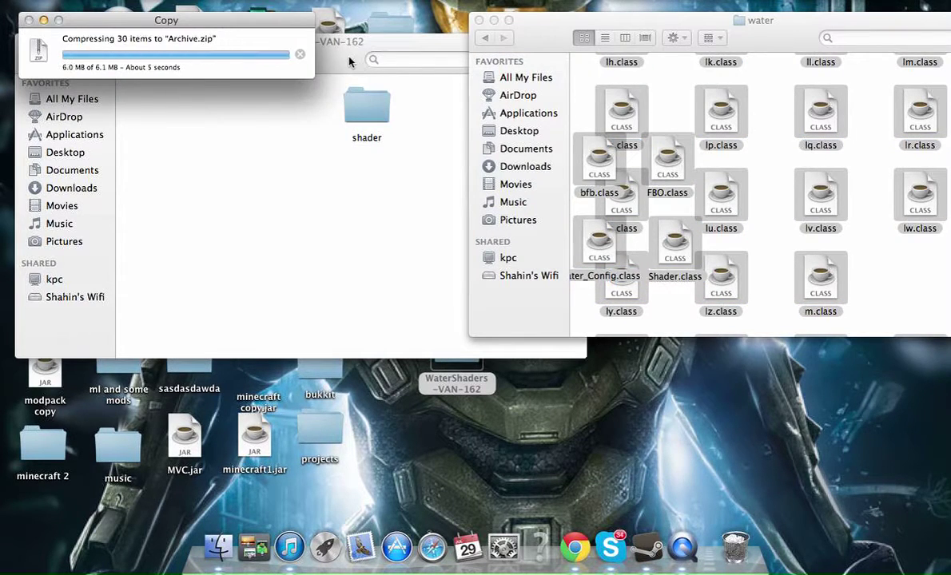
# Move the water window beside the WaterShaders-VAN-162 window and return to the start of its file list.
pyautogui.moveTo(773, 36); pyautogui.dragTo(702, 39)
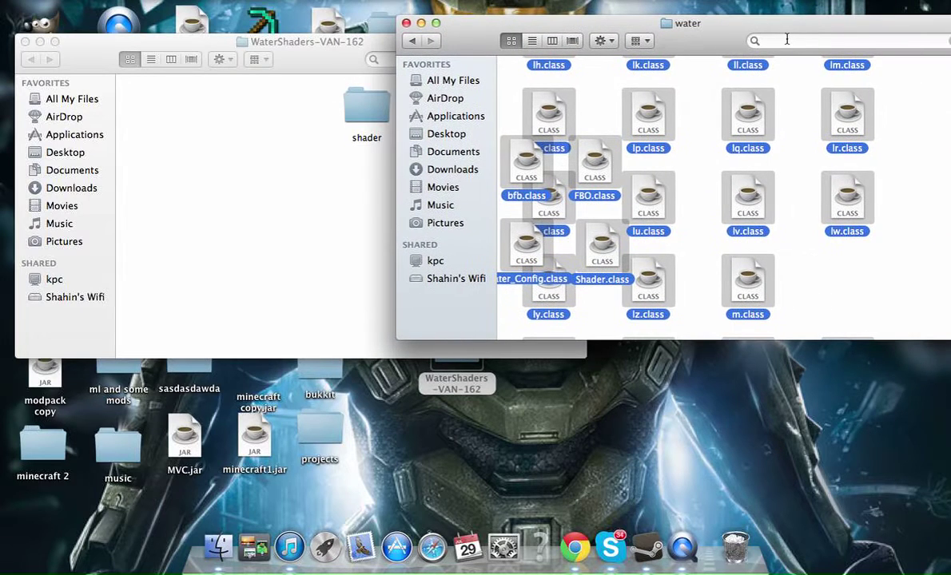
pyautogui.scroll(5, 796, 84)
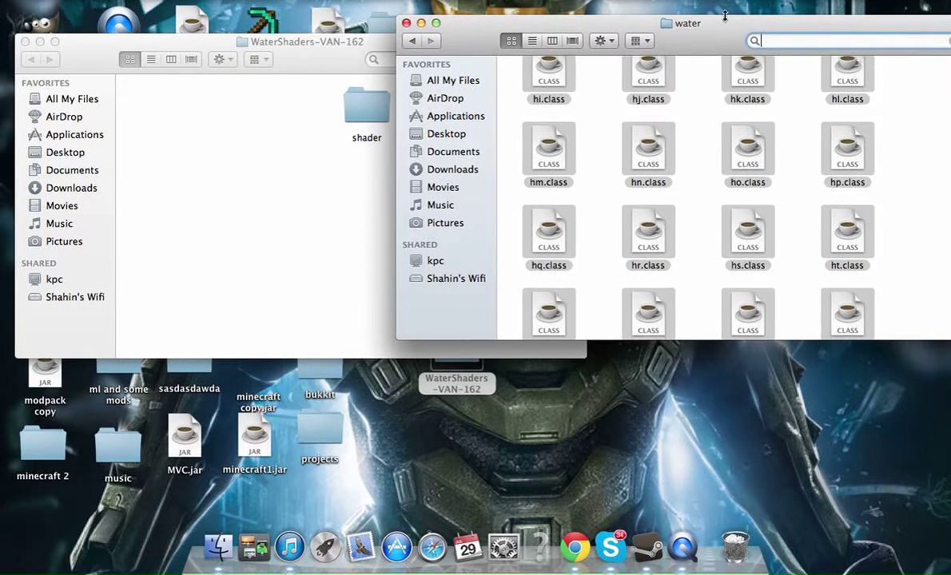
pyautogui.moveTo(721, 22); pyautogui.dragTo(546, 7)
pyautogui.moveTo(786, 238); pyautogui.dragTo(748, 17)
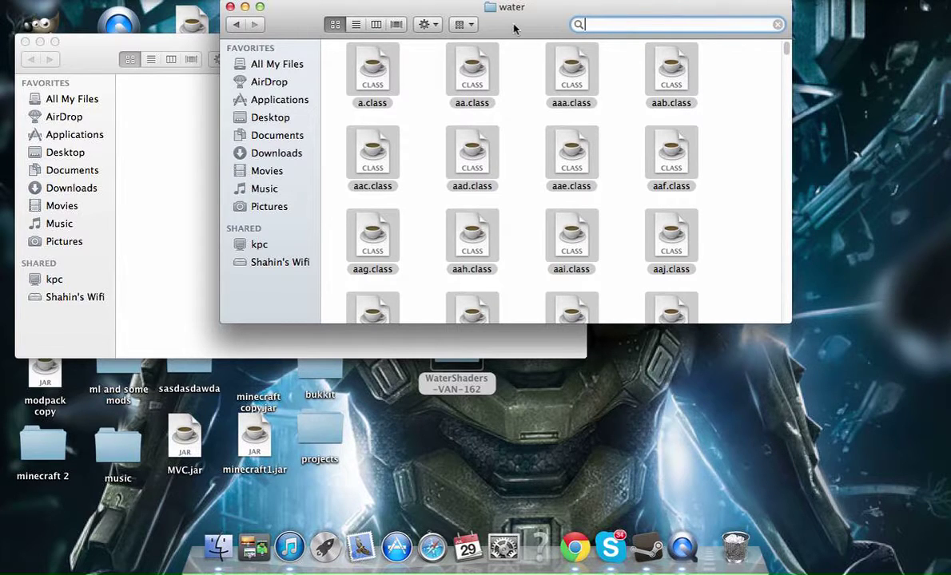
pyautogui.moveTo(514, 28); pyautogui.dragTo(679, 64)
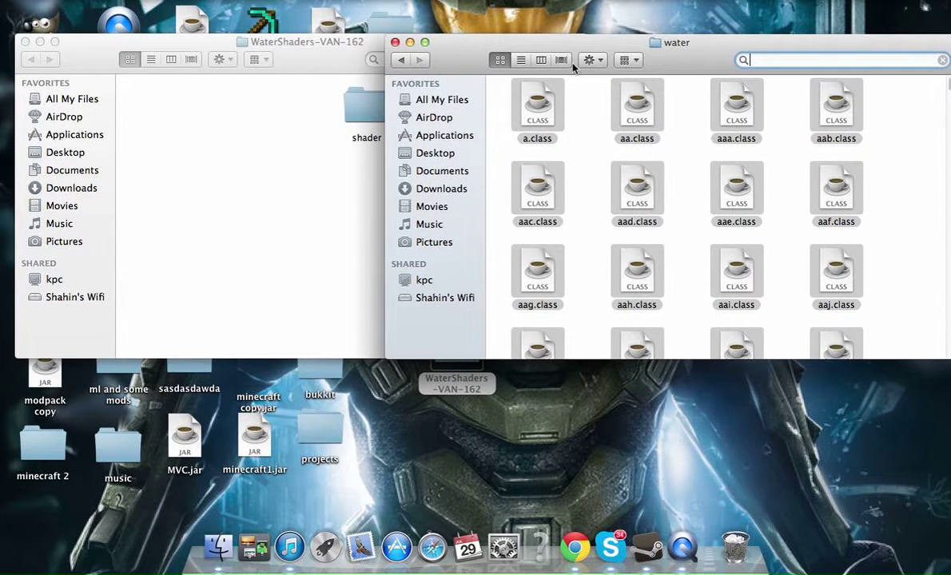
# Search for "archi", limiting the search scope to the water folder.
pyautogui.write('a')
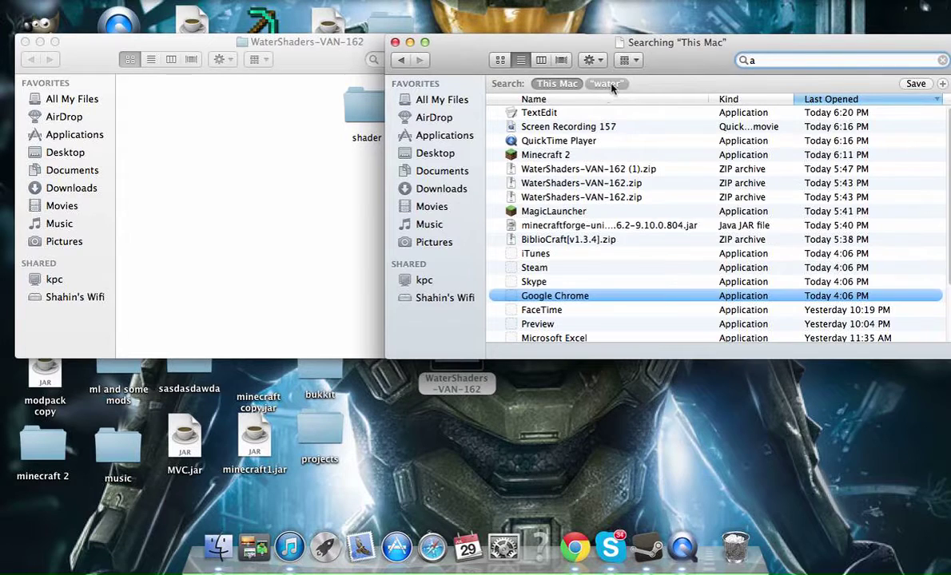
pyautogui.click(605, 84)
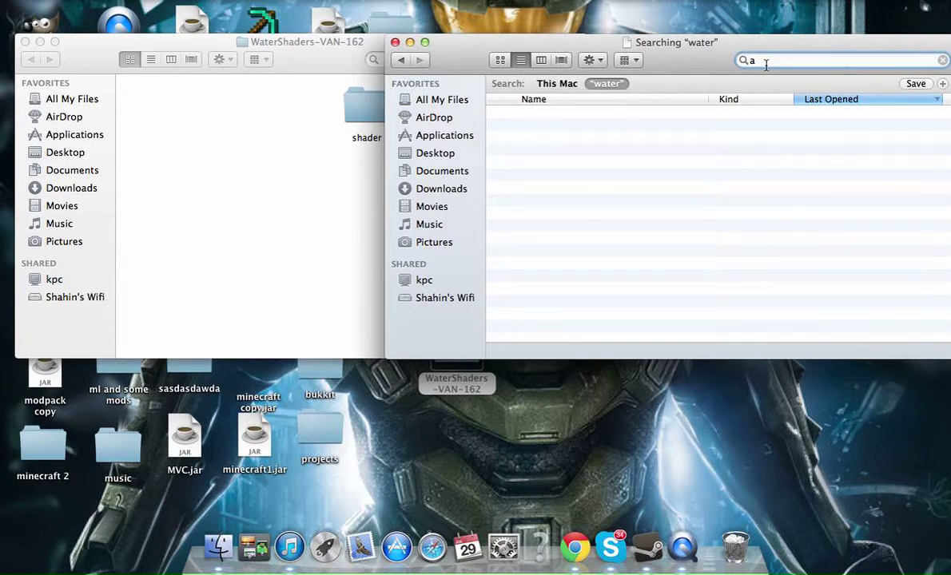
pyautogui.write('r')
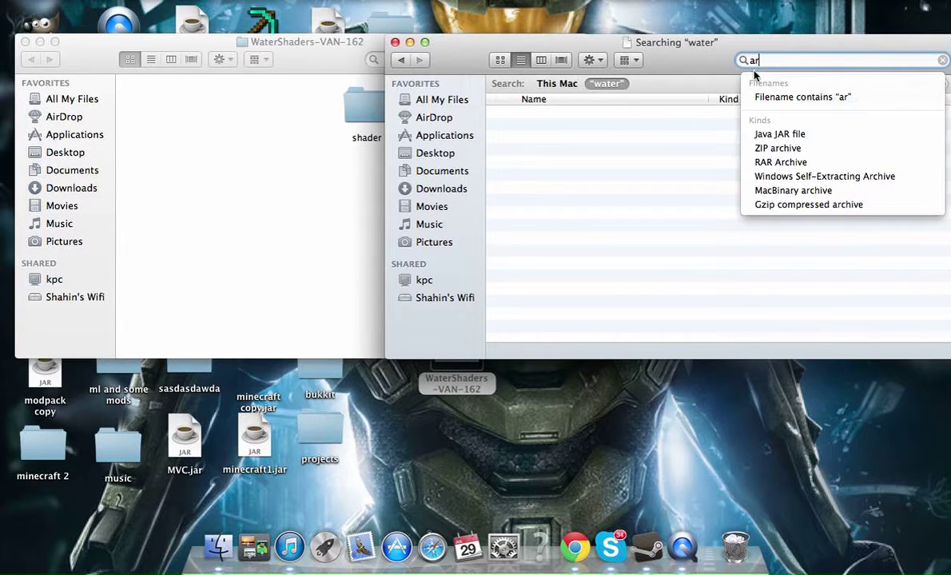
pyautogui.click(669, 181)
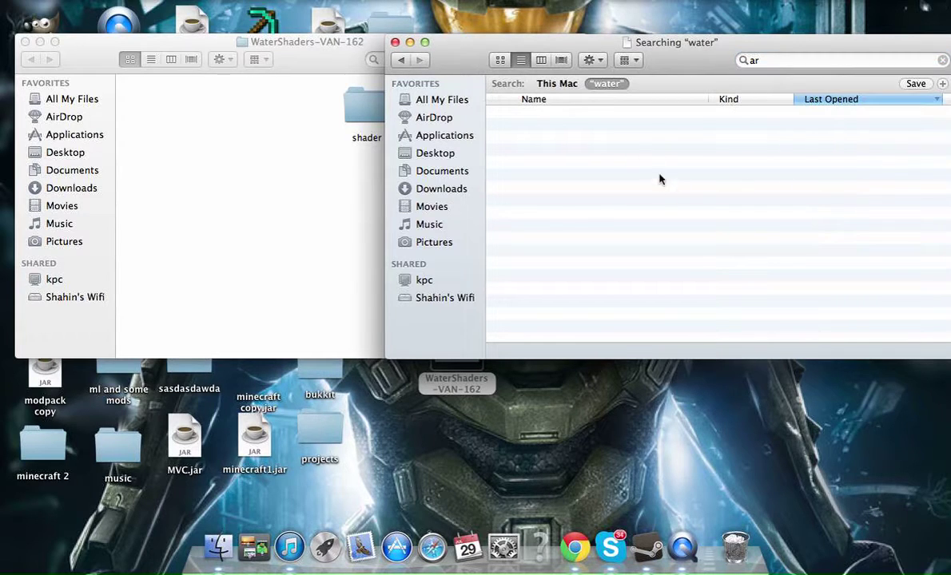
pyautogui.click(556, 84)
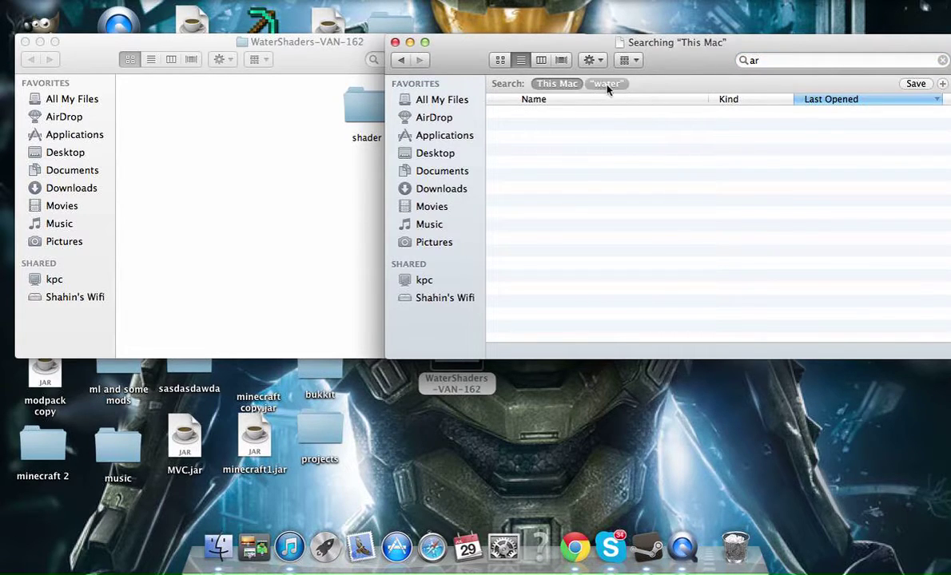
pyautogui.click(610, 84)
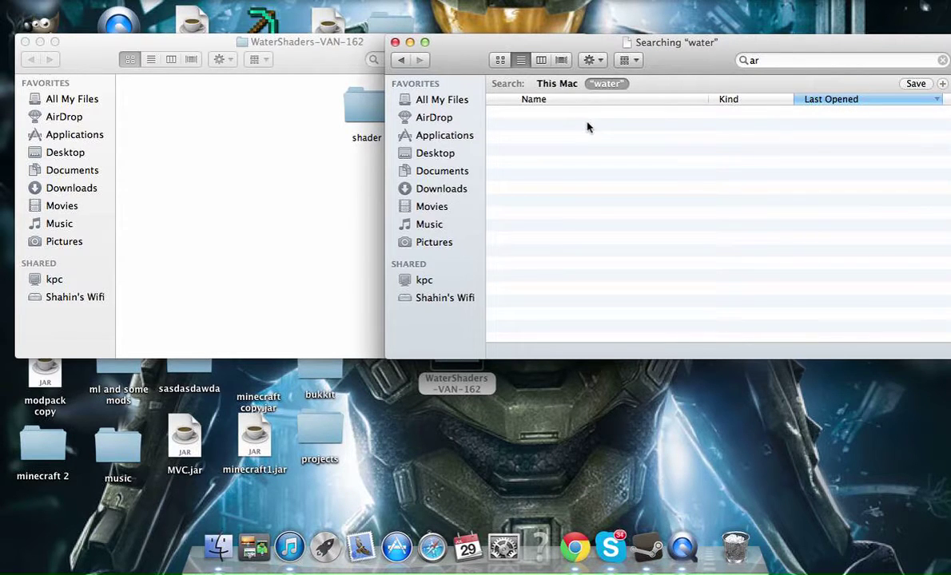
pyautogui.click(774, 61)
pyautogui.write('chi')
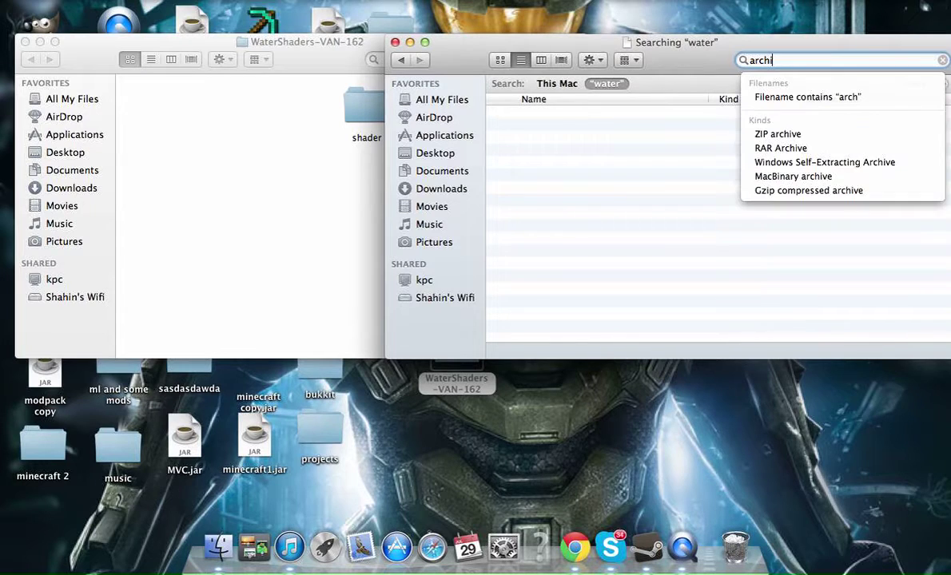
# Clear the search text and return to the water folder's file listing.
pyautogui.press('BackSpace')
pyautogui.press('BackSpace')
pyautogui.press('BackSpace')
pyautogui.write('a')
pyautogui.press('BackSpace')
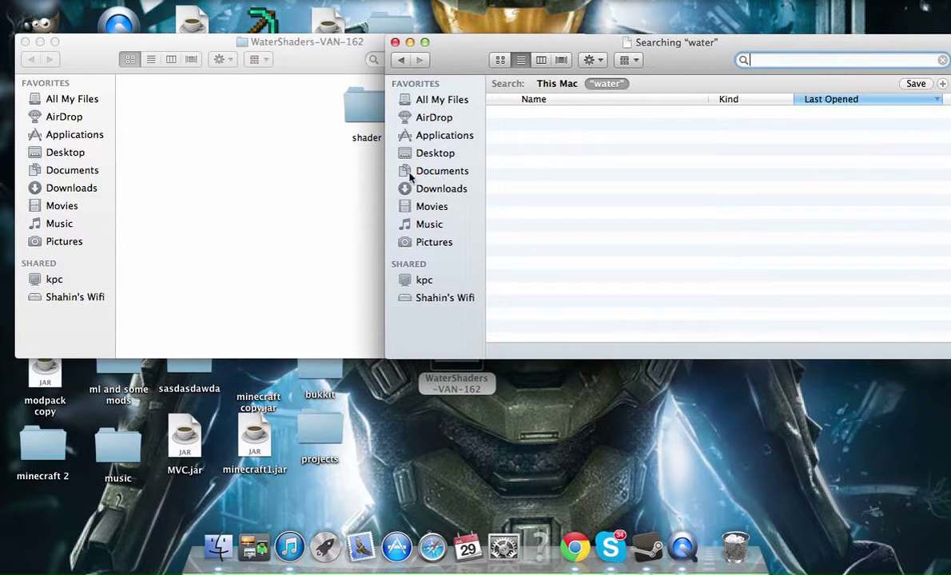
pyautogui.click(406, 64)
pyautogui.click(405, 64)
pyautogui.click(424, 64)
pyautogui.click(420, 61)
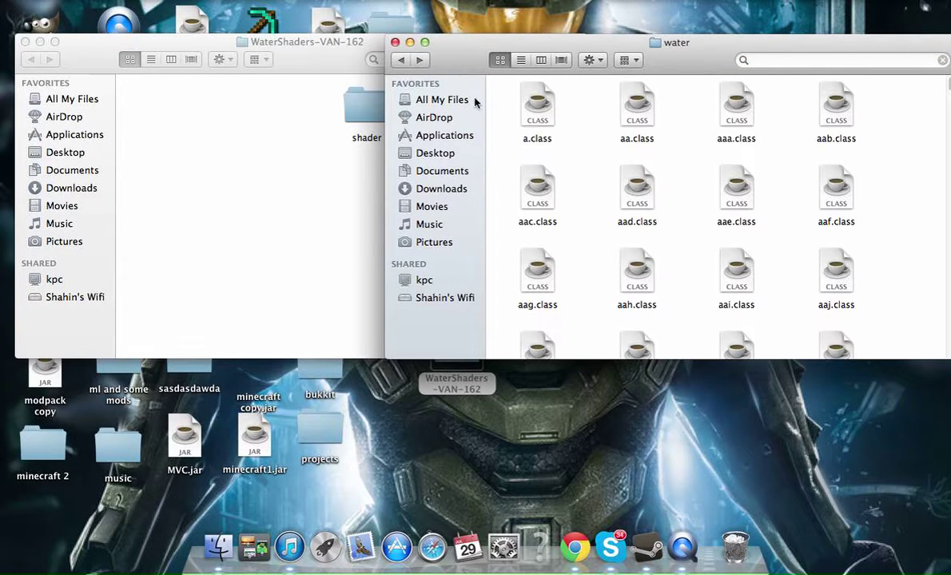
# Select all items in the water folder and compress them into one archive again.
pyautogui.scroll(-1, 648, 194)
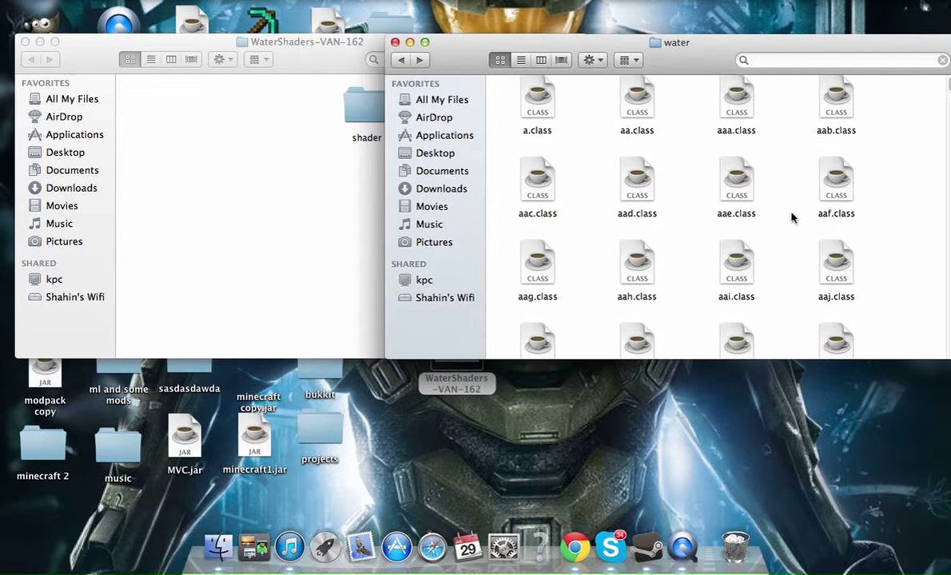
pyautogui.press('m')
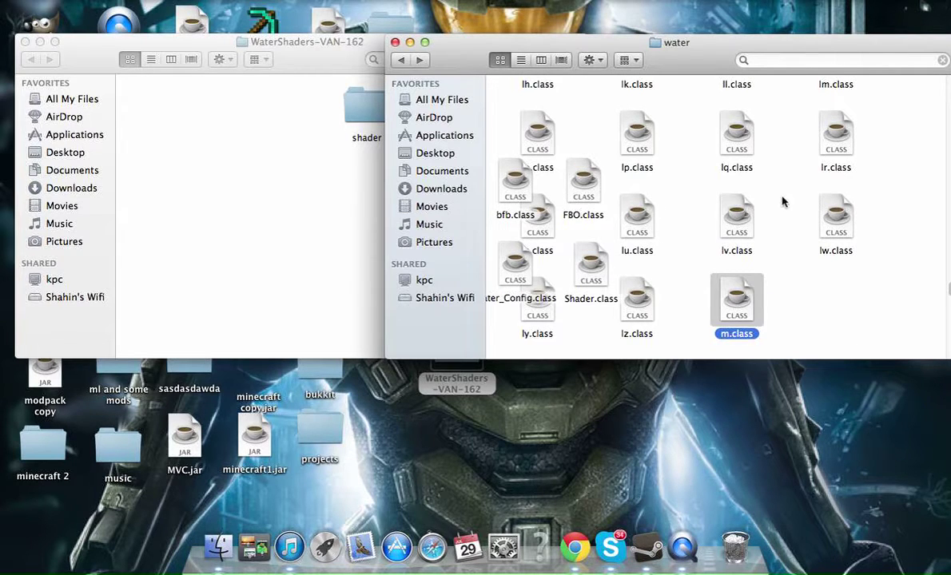
pyautogui.scroll(5, 789, 178)
pyautogui.scroll(-10, 791, 168)
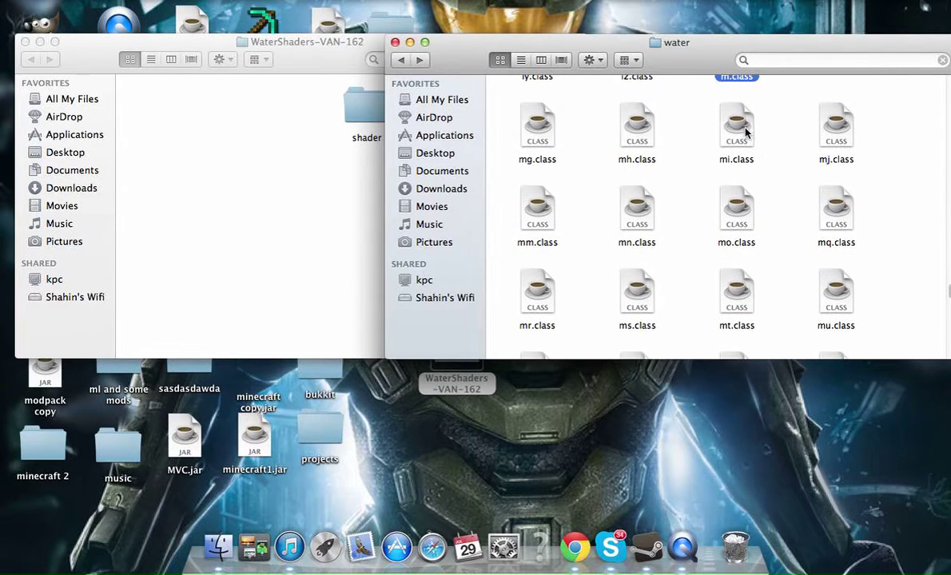
pyautogui.click(744, 132)
pyautogui.press('super+a')
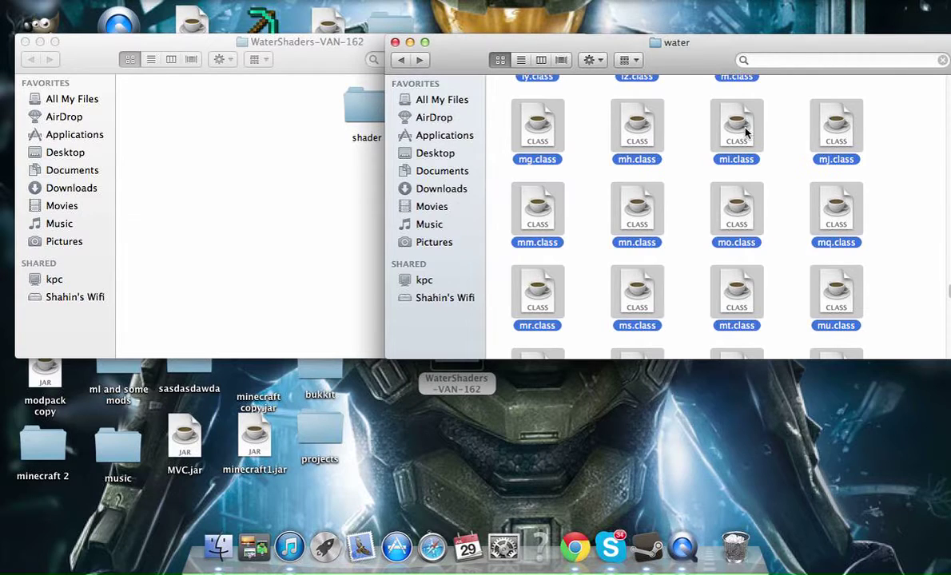
pyautogui.rightClick(744, 130)
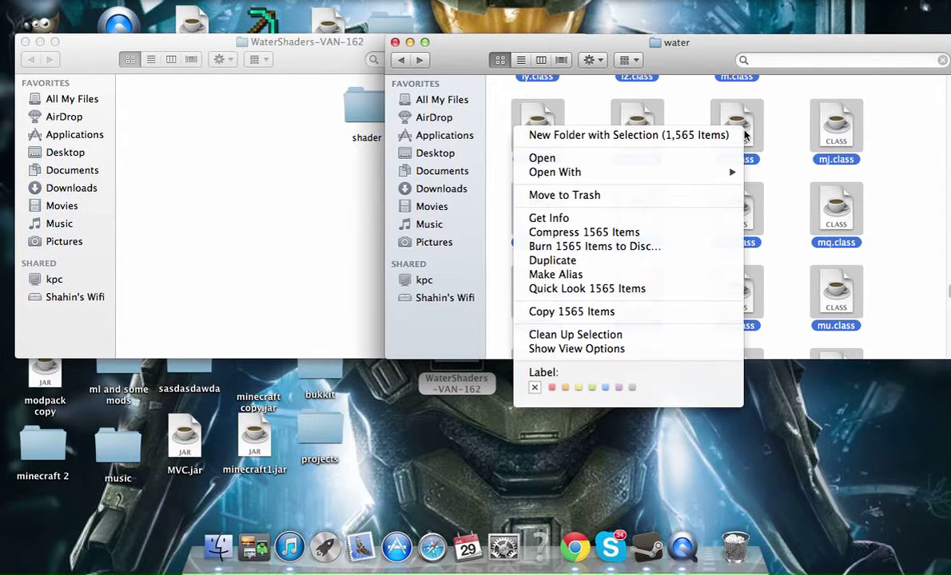
pyautogui.click(668, 233)
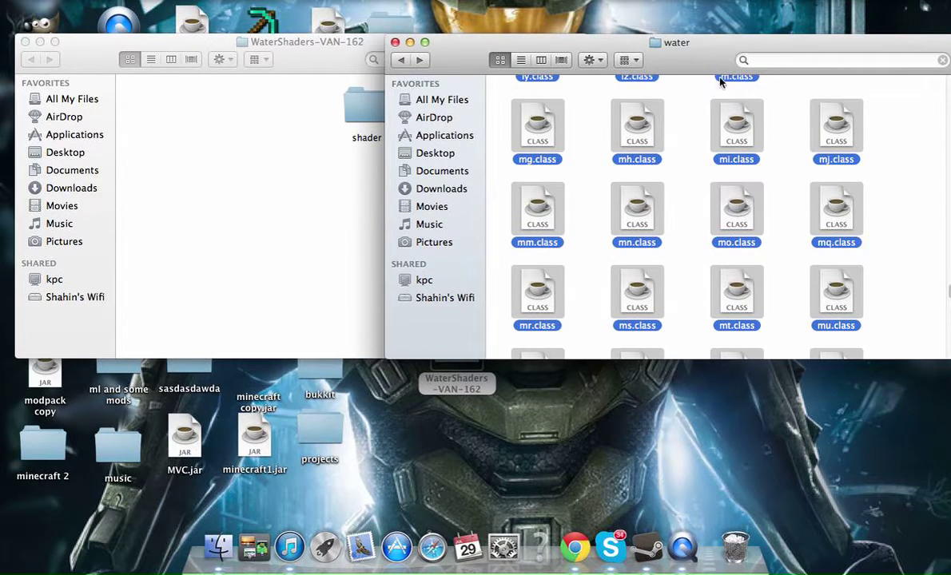
# Search the water folder for "a" and clear the search text.
pyautogui.click(783, 62)
pyautogui.write('a')
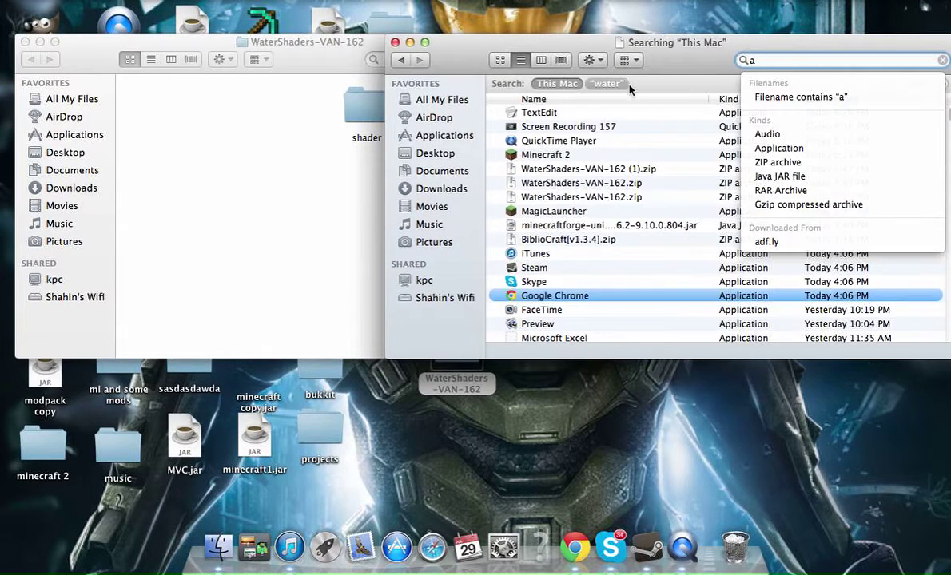
pyautogui.click(607, 84)
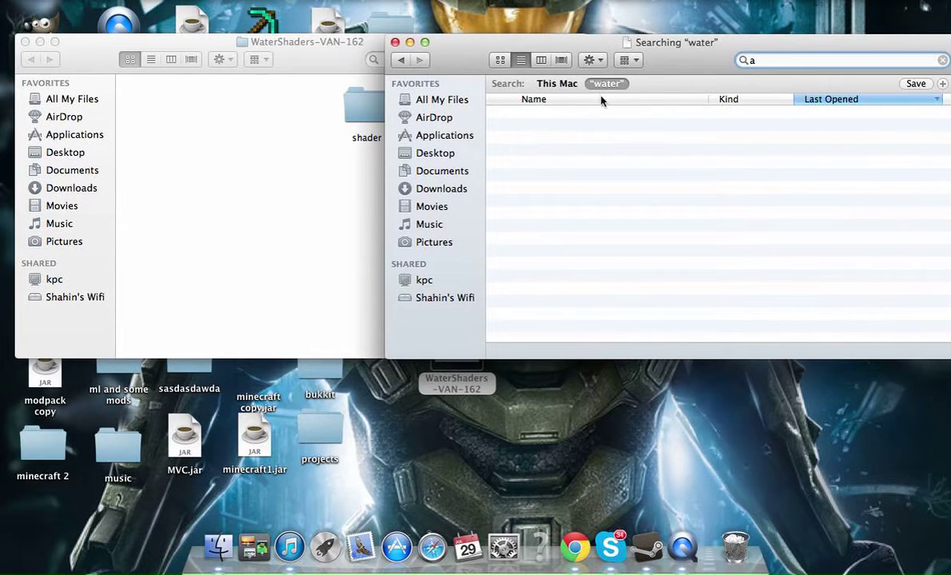
pyautogui.moveTo(683, 61); pyautogui.dragTo(609, 54)
pyautogui.write('e')
pyautogui.press('BackSpace')
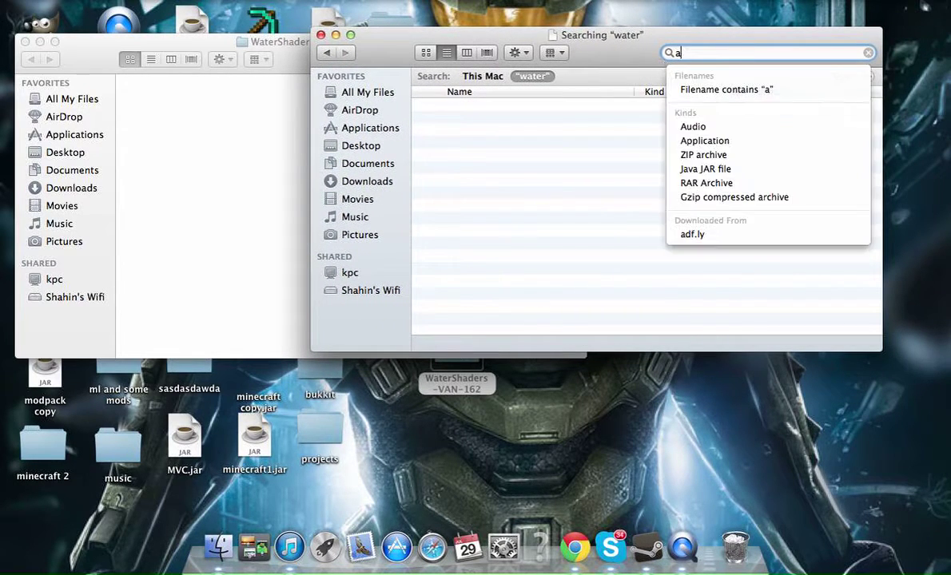
pyautogui.press('BackSpace')
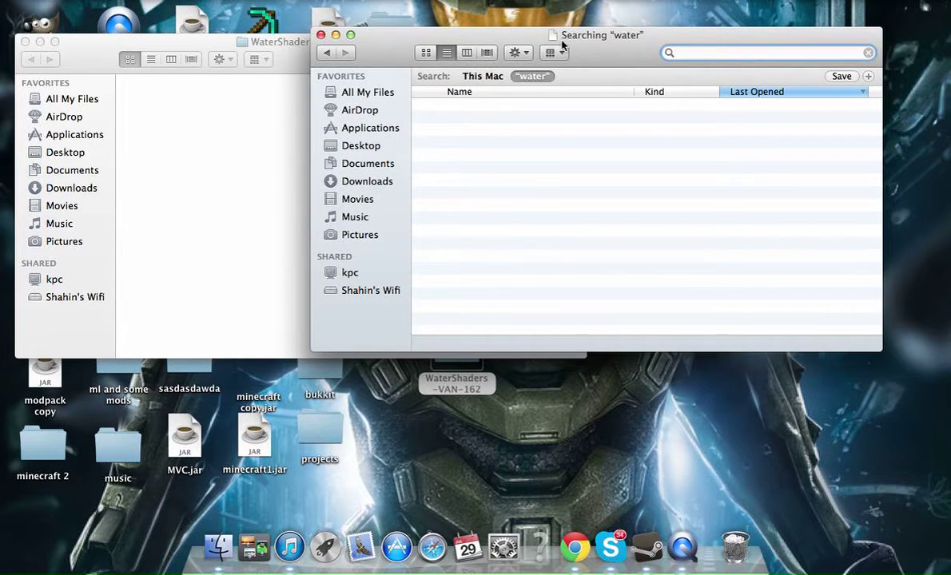
# Search the water folder for "arch" and minimize its window.
pyautogui.moveTo(567, 45); pyautogui.dragTo(721, 44)
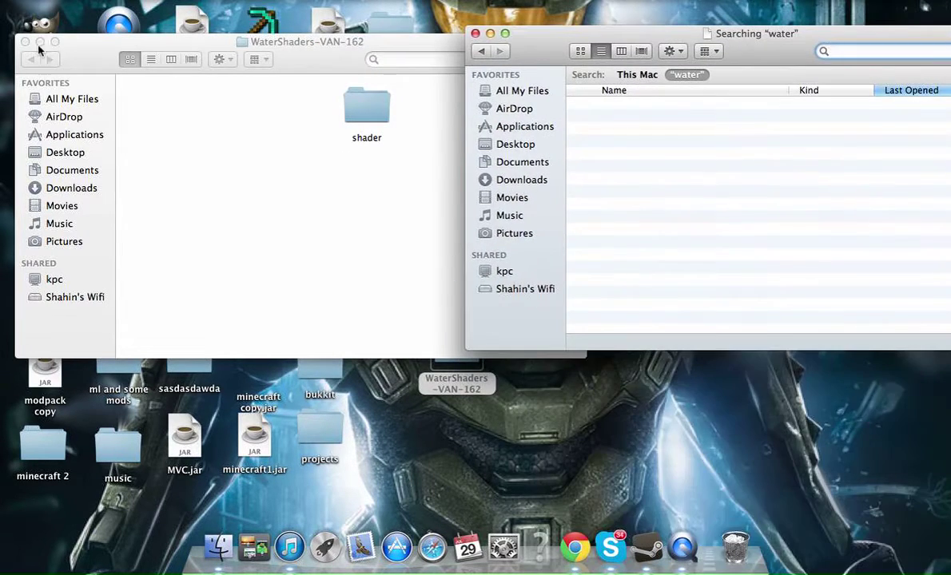
pyautogui.click(397, 72)
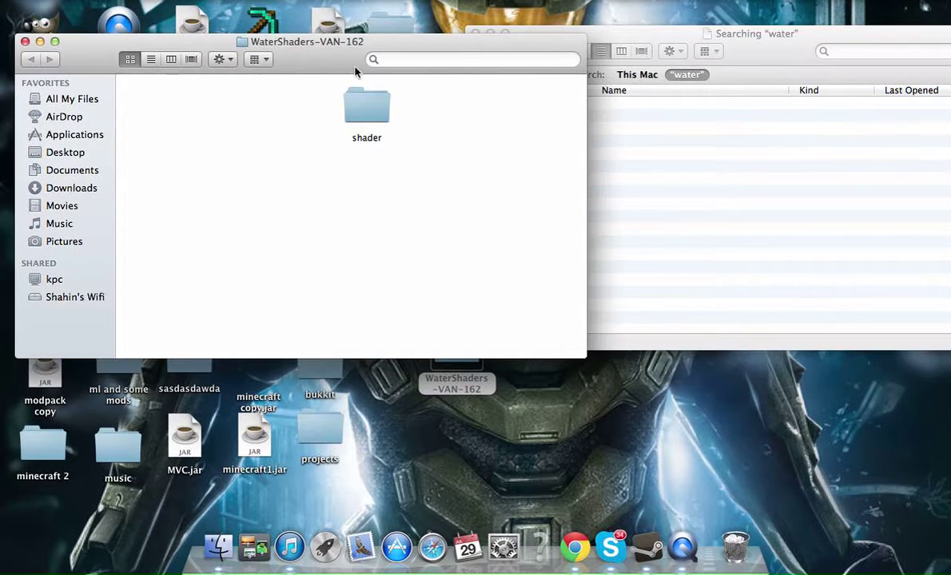
pyautogui.click(663, 40)
pyautogui.click(631, 74)
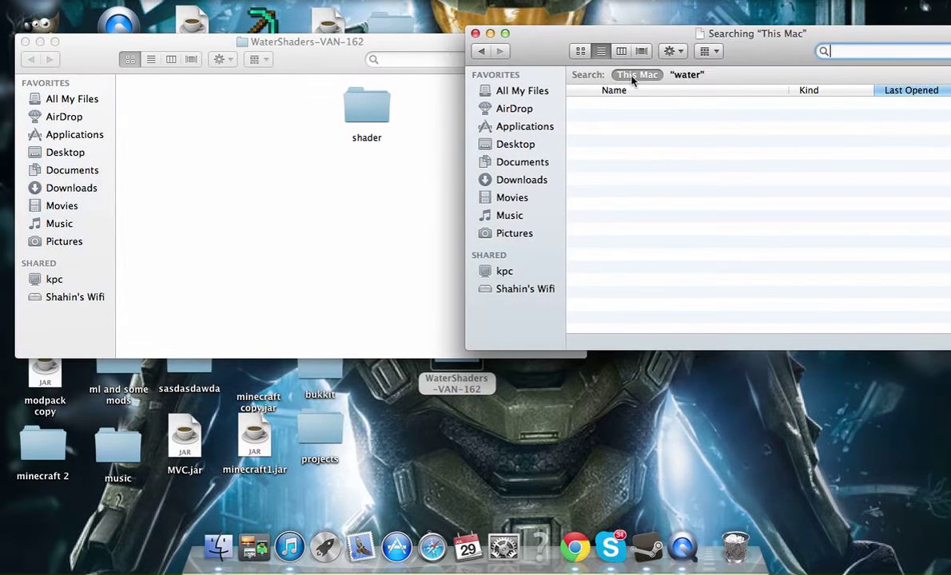
pyautogui.click(673, 76)
pyautogui.moveTo(779, 46); pyautogui.dragTo(691, 38)
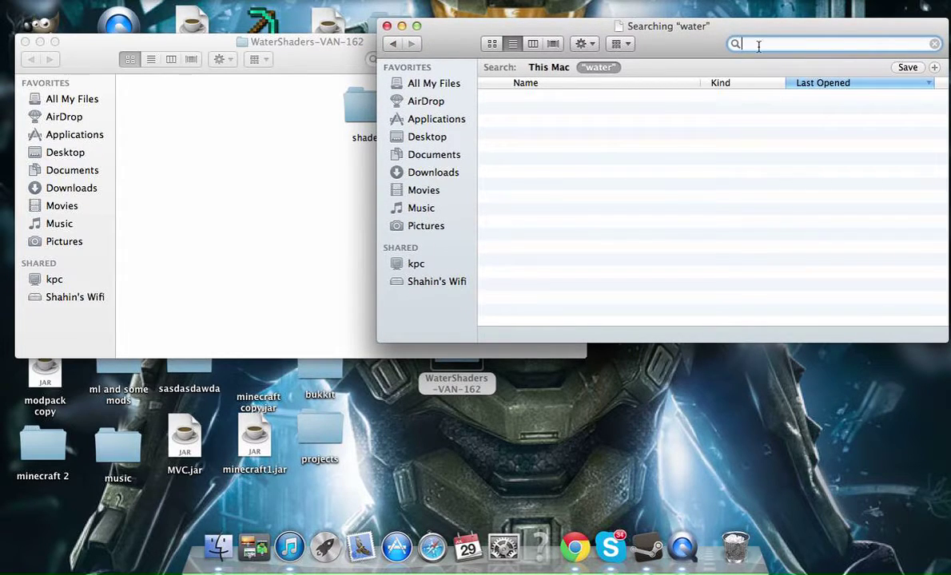
pyautogui.write('arch')
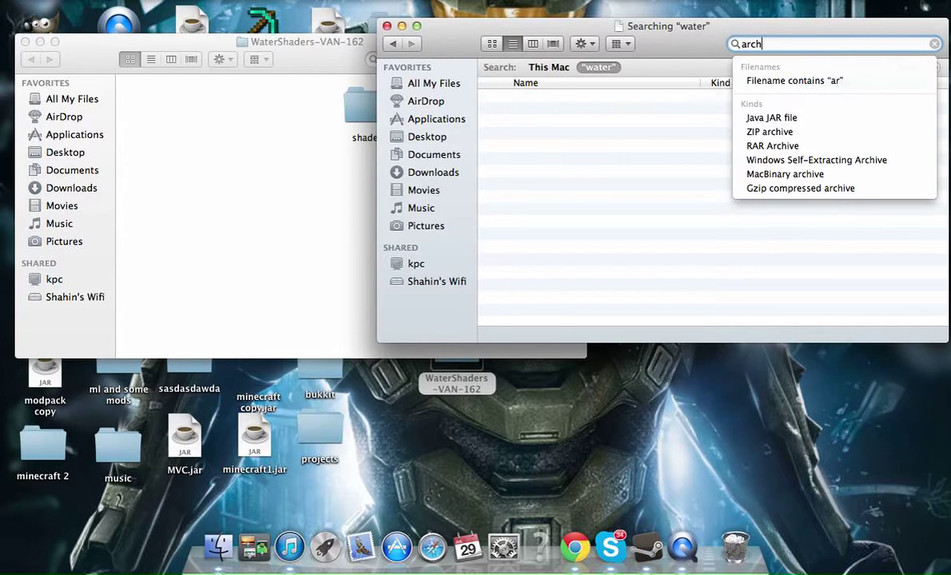
pyautogui.click(601, 70)
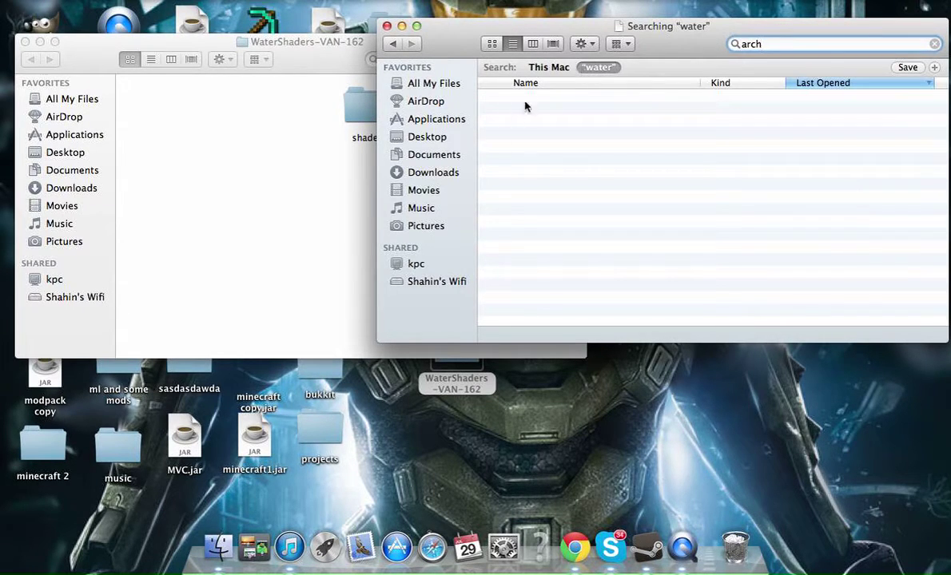
pyautogui.click(402, 28)
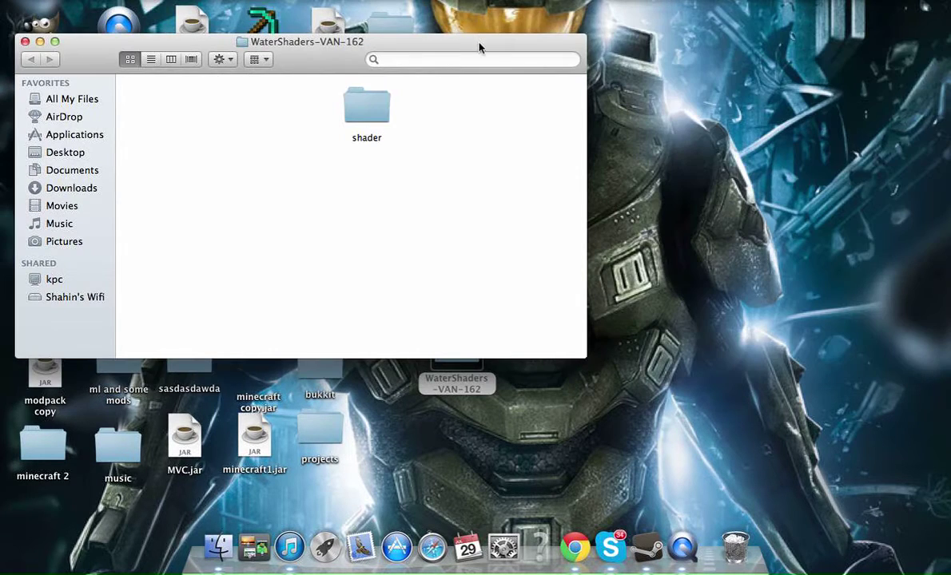
# Move WaterShaders-VAN-162.zip to a free area of the desktop and rename it archive.zip.
pyautogui.moveTo(480, 47); pyautogui.dragTo(368, 11)
pyautogui.moveTo(486, 252); pyautogui.dragTo(614, 334)
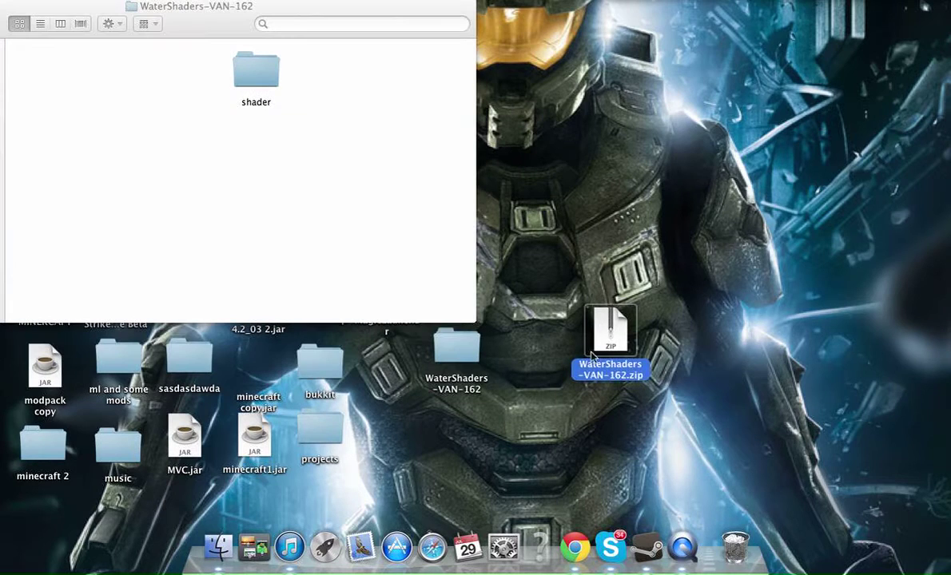
pyautogui.click(609, 374)
pyautogui.write('archive')
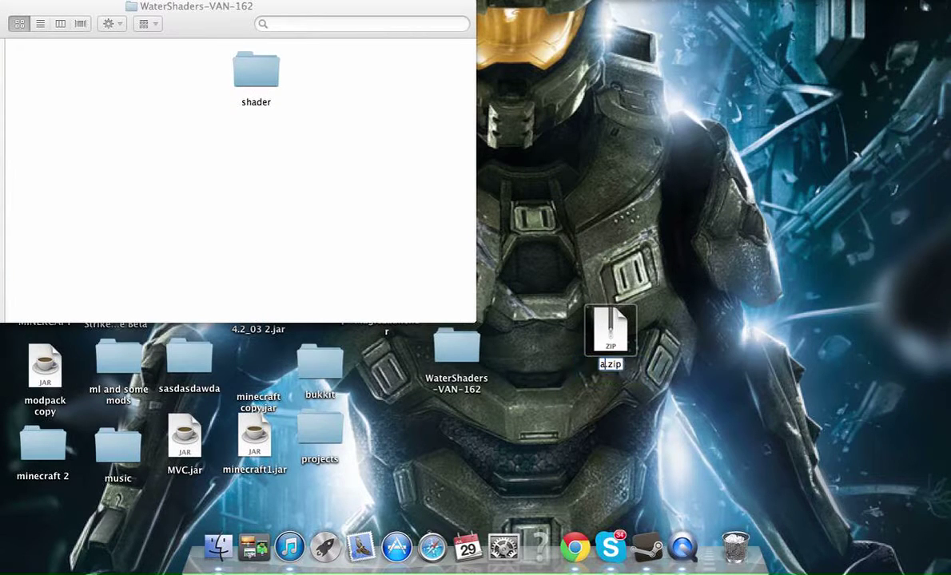
pyautogui.write('archive')
pyautogui.press('Return')
pyautogui.moveTo(617, 337); pyautogui.dragTo(609, 373)
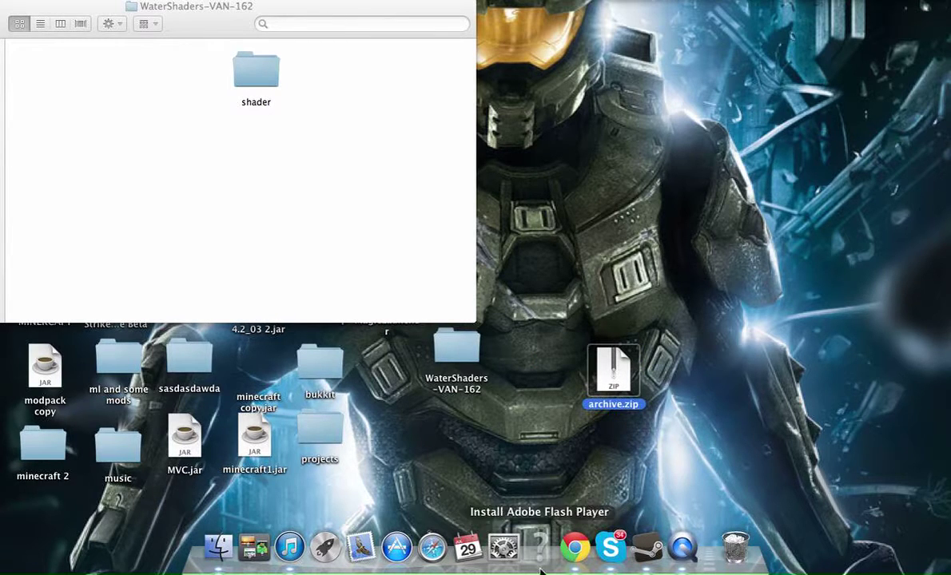
# Close the WaterShaders-VAN-162 window and open a new Finder window.
pyautogui.moveTo(284, 17); pyautogui.dragTo(484, 36)
pyautogui.click(301, 34)
pyautogui.click(217, 546)
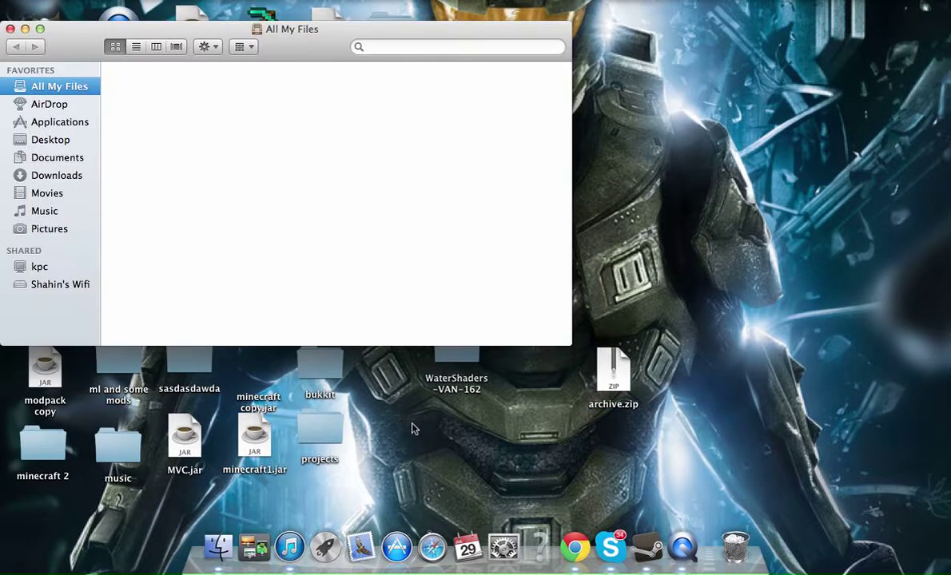
# Search all files for "library" and clear the search text.
pyautogui.click(408, 49)
pyautogui.write('lib')
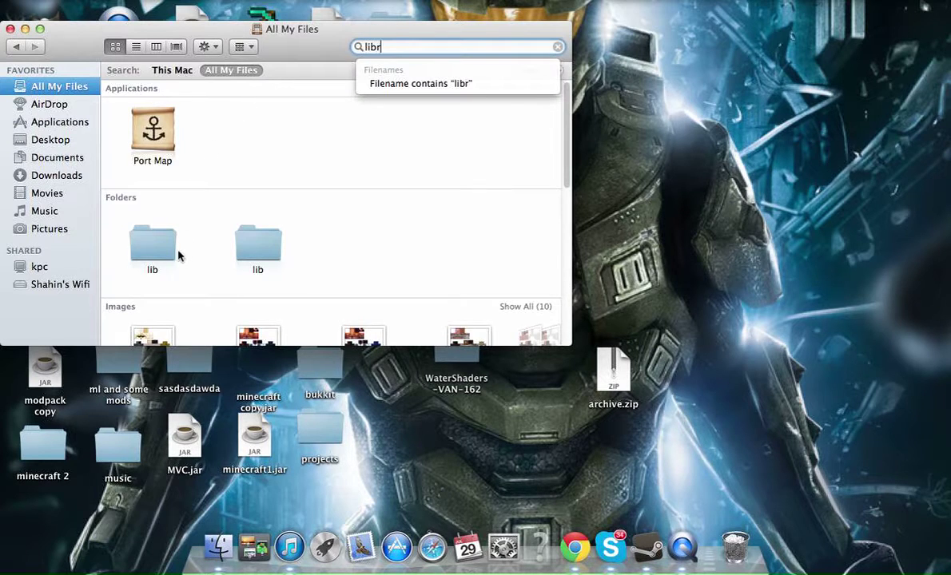
pyautogui.write('rar')
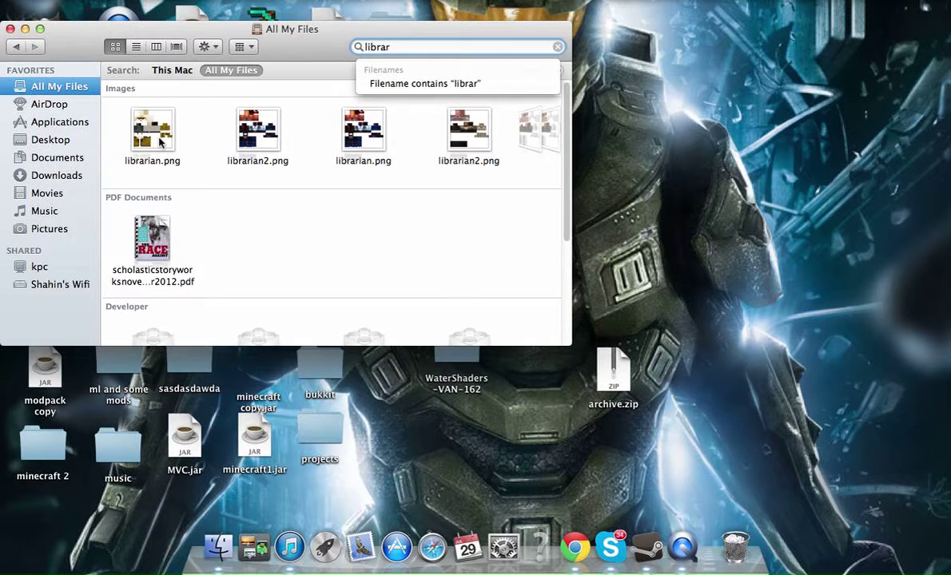
pyautogui.write('t')
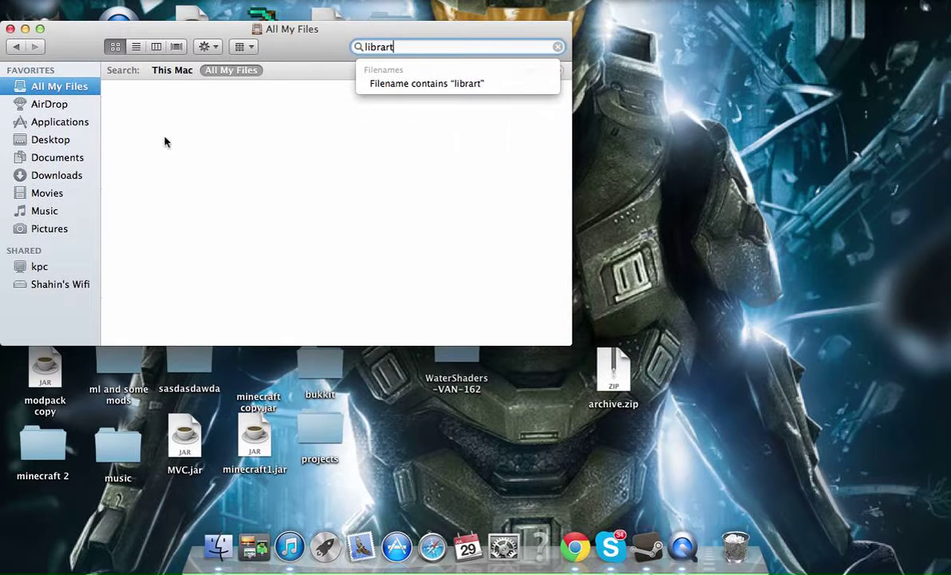
pyautogui.press('BackSpace')
pyautogui.write('y')
pyautogui.press('BackSpace')
pyautogui.press('BackSpace')
pyautogui.press('BackSpace')
pyautogui.press('BackSpace')
pyautogui.press('BackSpace')
pyautogui.press('BackSpace')
pyautogui.press('BackSpace')
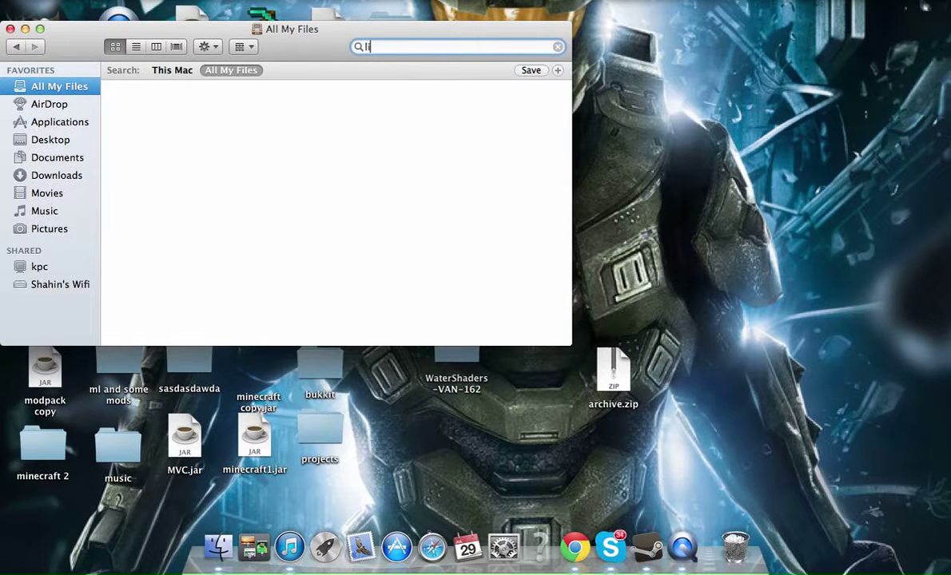
# Search all files for "libr", look through the matches, and close the search window.
pyautogui.write('lib')
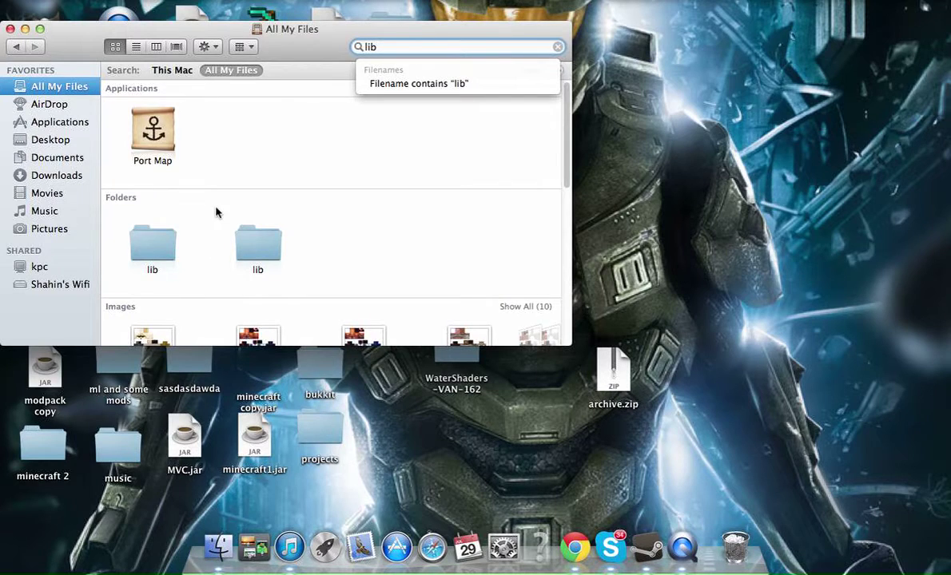
pyautogui.scroll(-5, 216, 212)
pyautogui.scroll(5, 217, 208)
pyautogui.write('r')
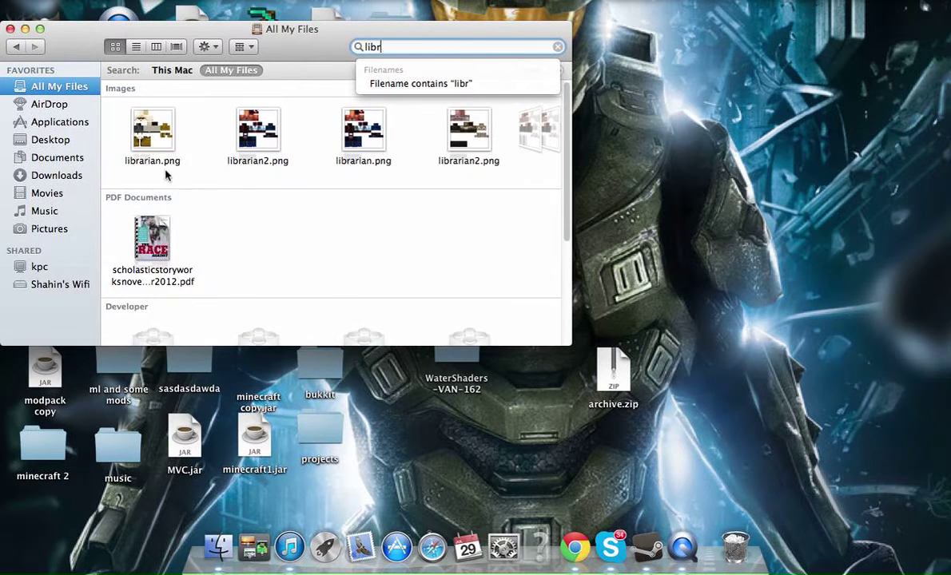
pyautogui.scroll(-5, 216, 153)
pyautogui.scroll(5, 223, 153)
pyautogui.moveTo(286, 29); pyautogui.dragTo(501, 76)
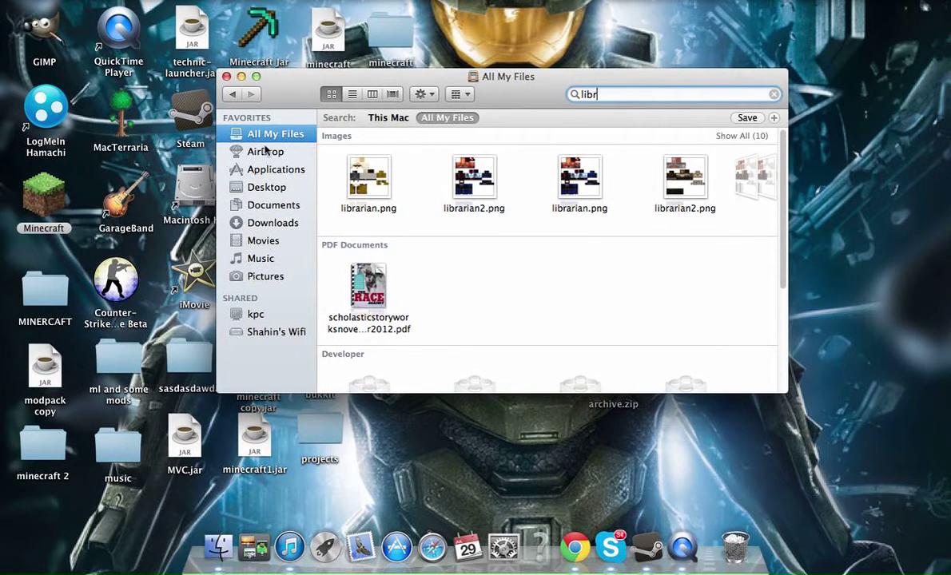
pyautogui.click(226, 77)
# Move archive.zip and the WaterShaders-VAN-162 folder to free areas of the desktop.
pyautogui.moveTo(613, 371); pyautogui.dragTo(548, 231)
pyautogui.moveTo(456, 351); pyautogui.dragTo(755, 349)
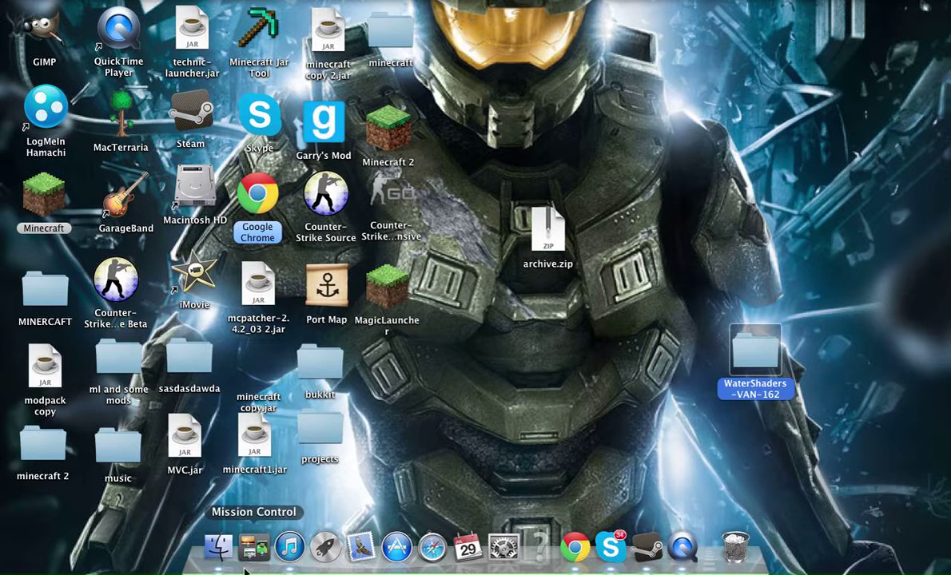
# Repeat the "libr" search in a new Finder window and close that window.
pyautogui.click(218, 548)
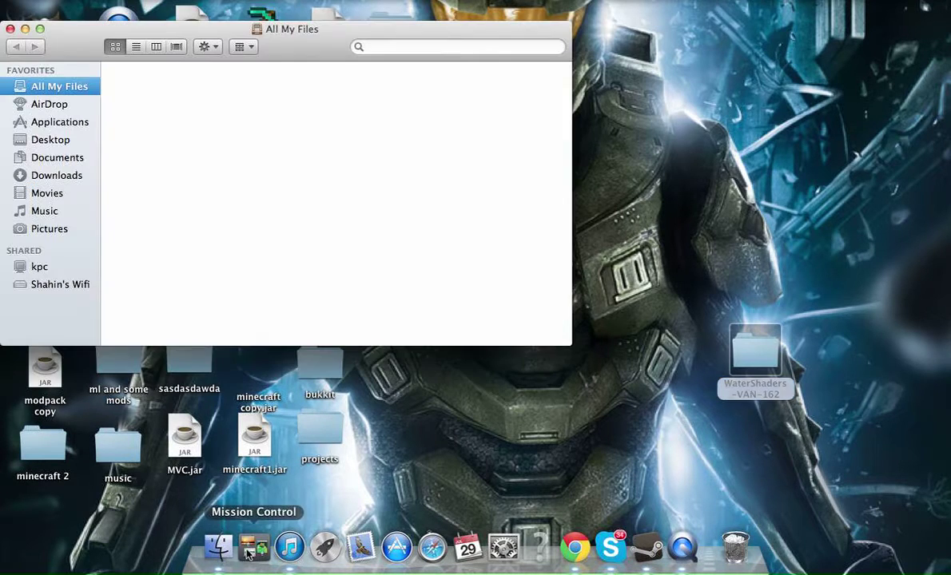
pyautogui.click(427, 47)
pyautogui.write('lib')
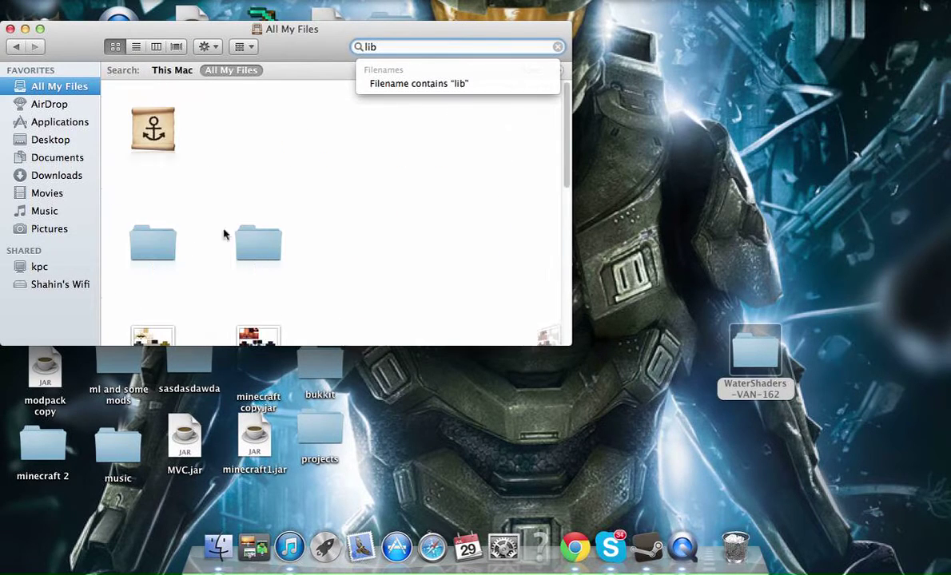
pyautogui.write('r')
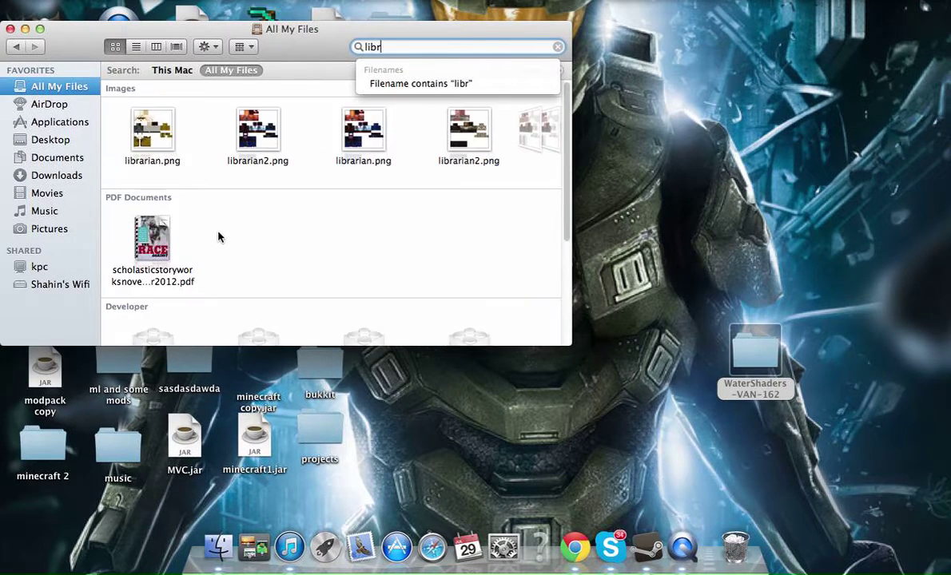
pyautogui.scroll(-1, 214, 243)
pyautogui.scroll(-3, 214, 242)
pyautogui.scroll(4, 216, 239)
pyautogui.moveTo(1, 54); pyautogui.dragTo(270, 128)
pyautogui.click(278, 102)
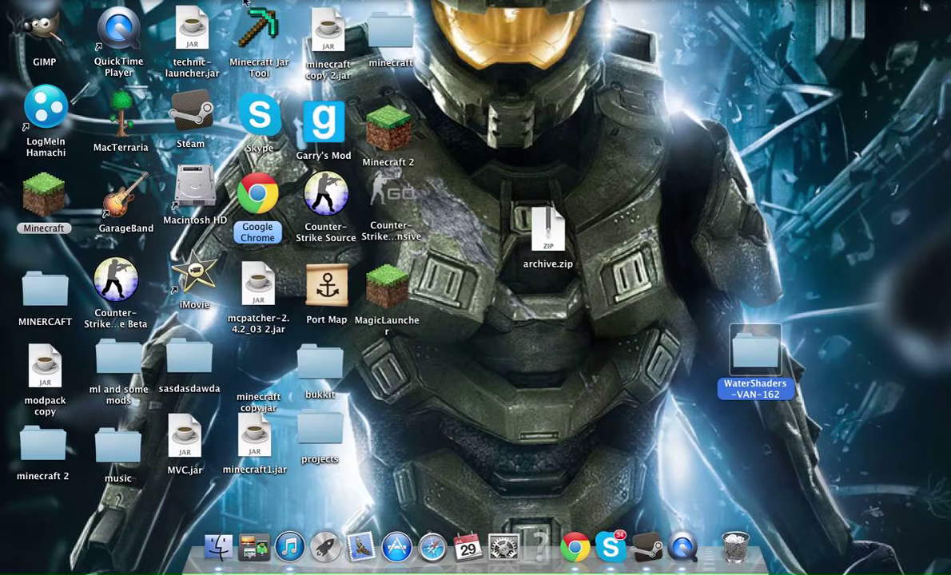
# Reveal the hidden Library entry among Finder's go-to locations and open the Library folder.
pyautogui.click(201, 1)
pyautogui.moveTo(214, 2)
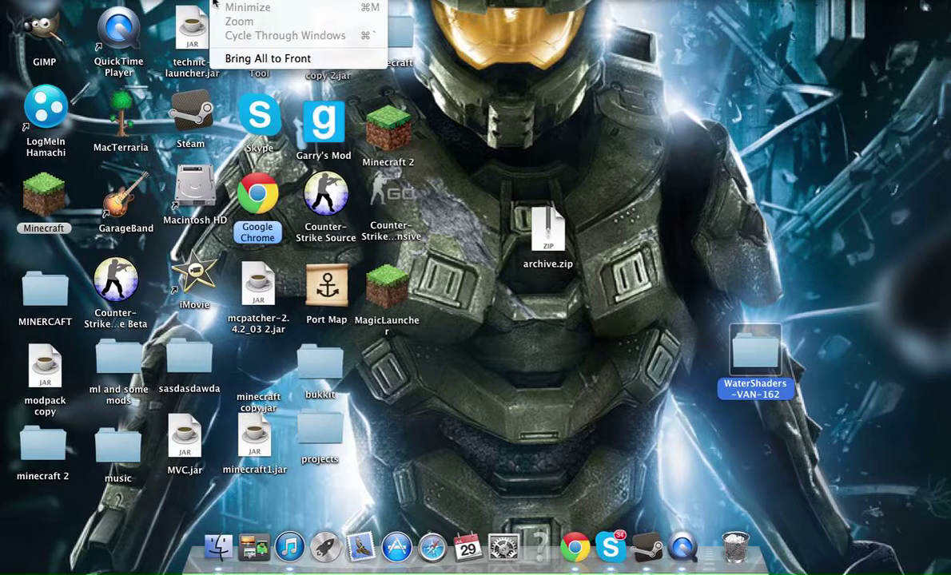
pyautogui.press('alt')
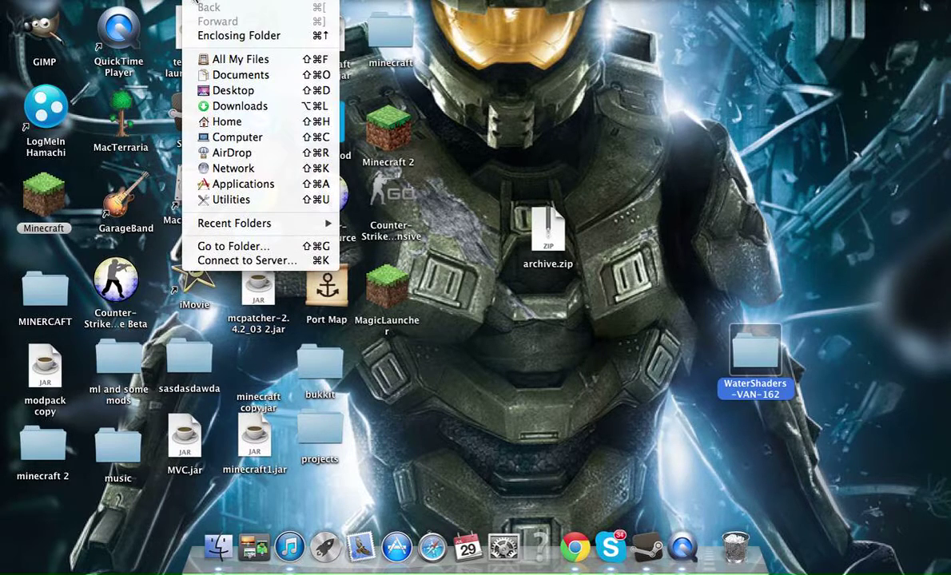
pyautogui.press('alt')
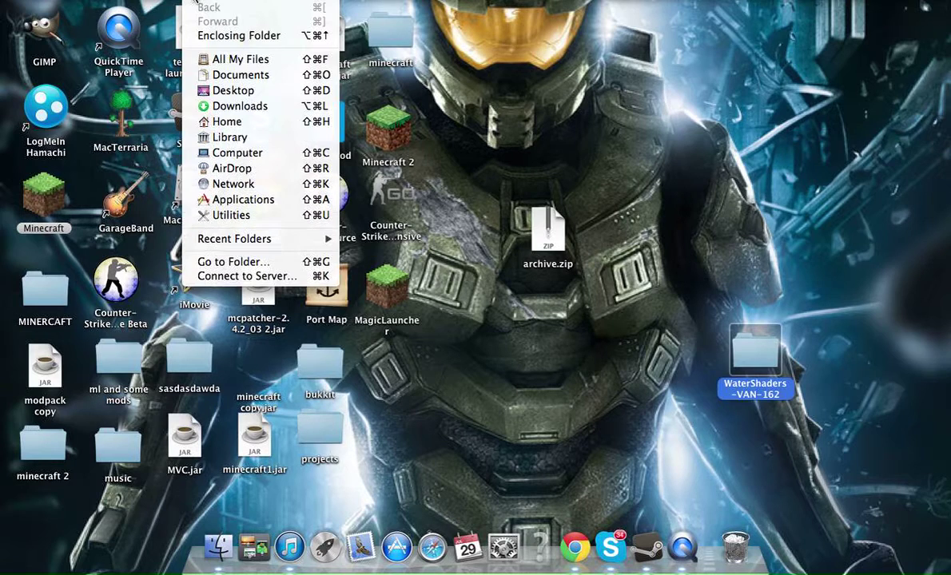
pyautogui.click(242, 136)
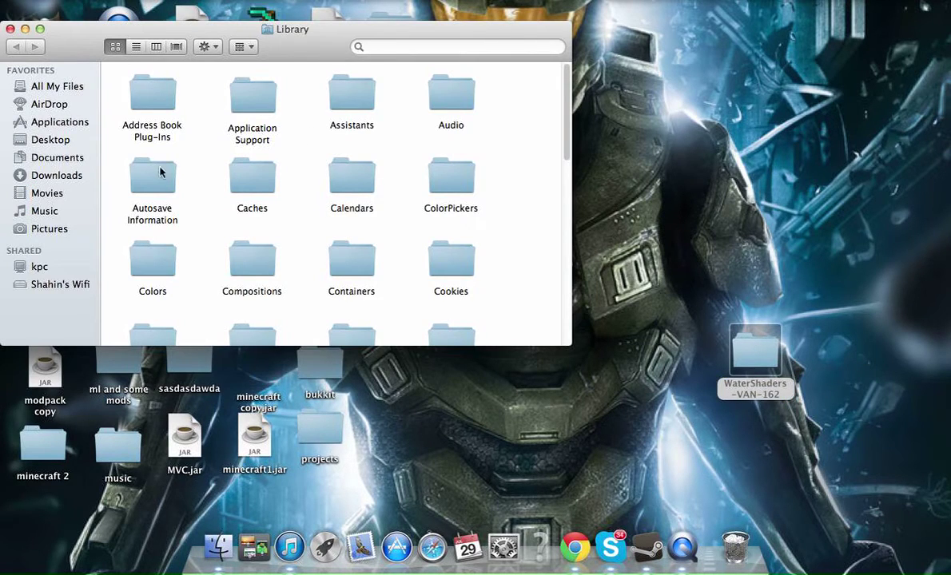
# Open the versions folder inside Application Support's minecraft folder.
pyautogui.doubleClick(263, 94)
pyautogui.scroll(-5, 190, 105)
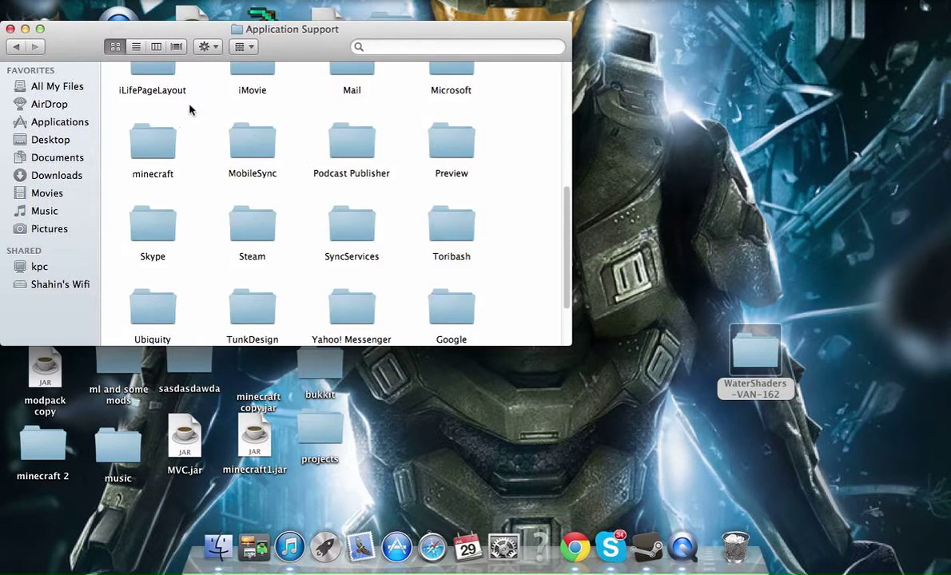
pyautogui.click(167, 144)
pyautogui.doubleClick(168, 144)
pyautogui.scroll(-10, 219, 146)
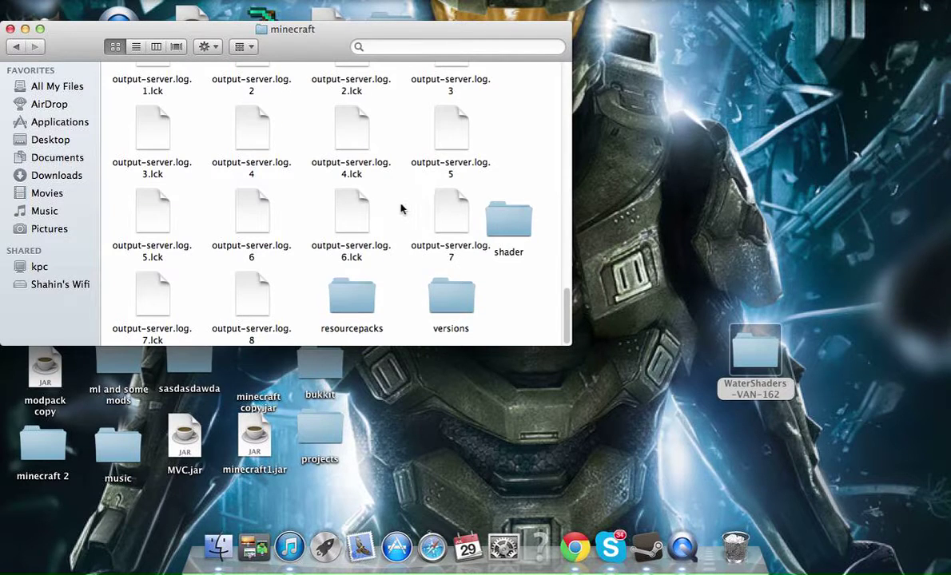
pyautogui.doubleClick(449, 296)
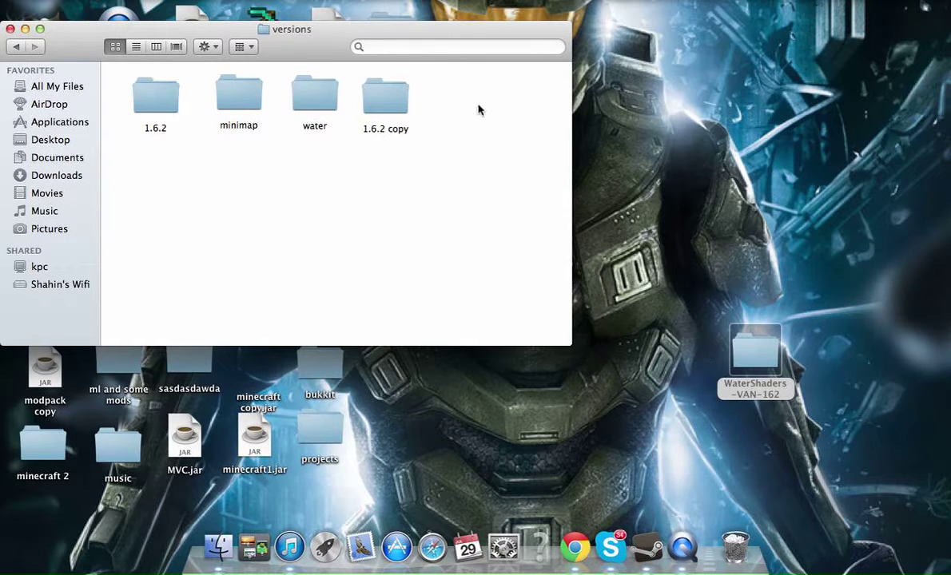
# Try to rename the "1.6.2 copy" folder in versions to water.
pyautogui.moveTo(450, 30); pyautogui.dragTo(393, 85)
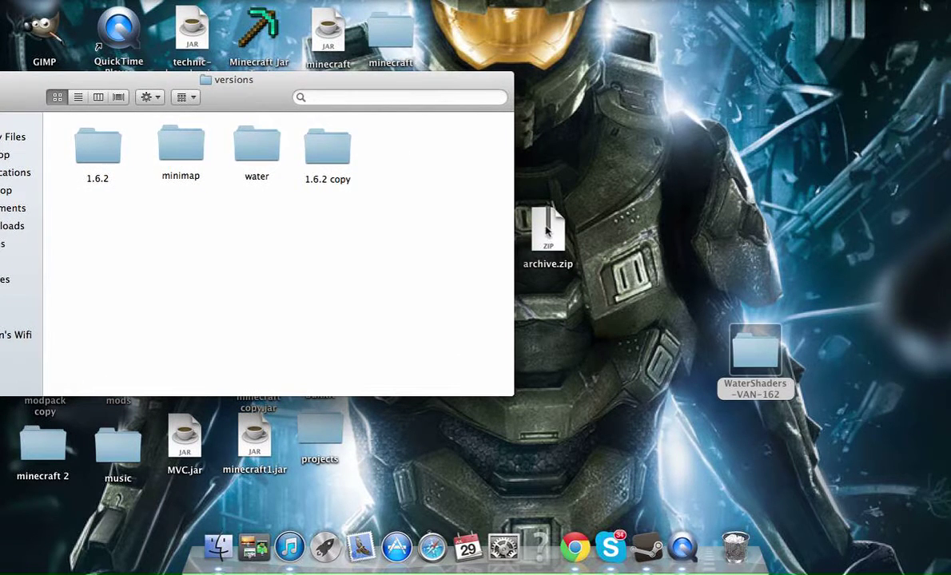
pyautogui.moveTo(531, 235); pyautogui.dragTo(649, 299)
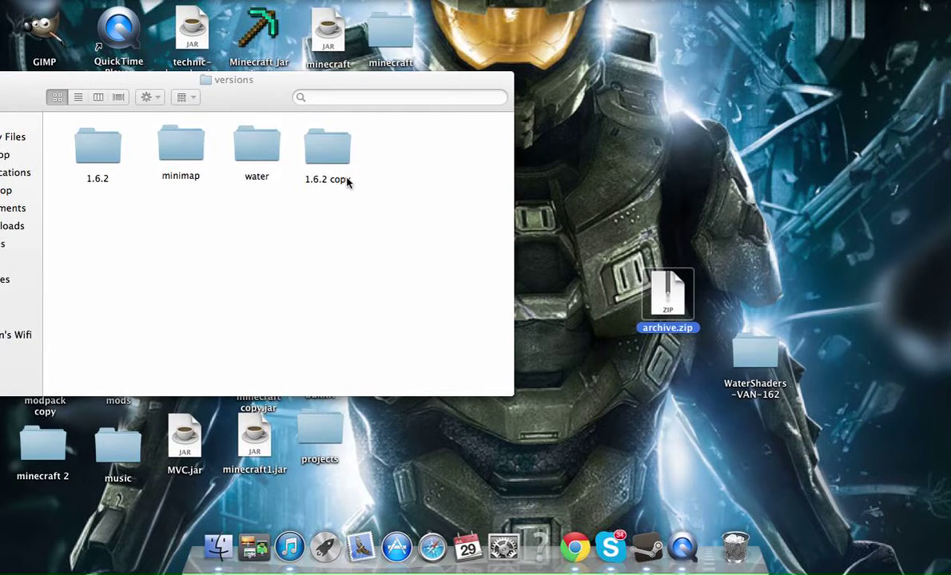
pyautogui.click(332, 179)
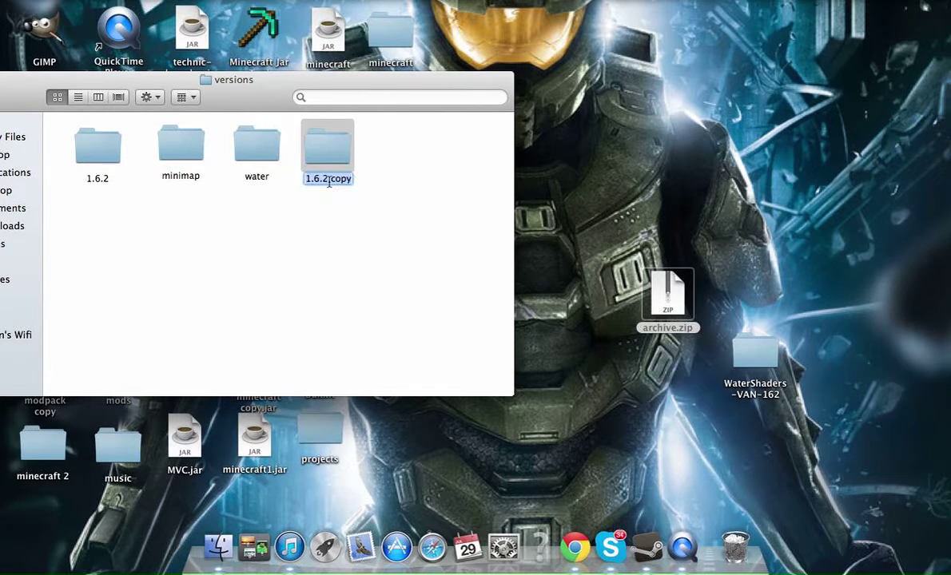
pyautogui.write('water')
pyautogui.press('Return')
pyautogui.click(563, 193)
# Rename the "1.6.2 copy" folder in versions to shader.
pyautogui.click(342, 182)
pyautogui.write('shader')
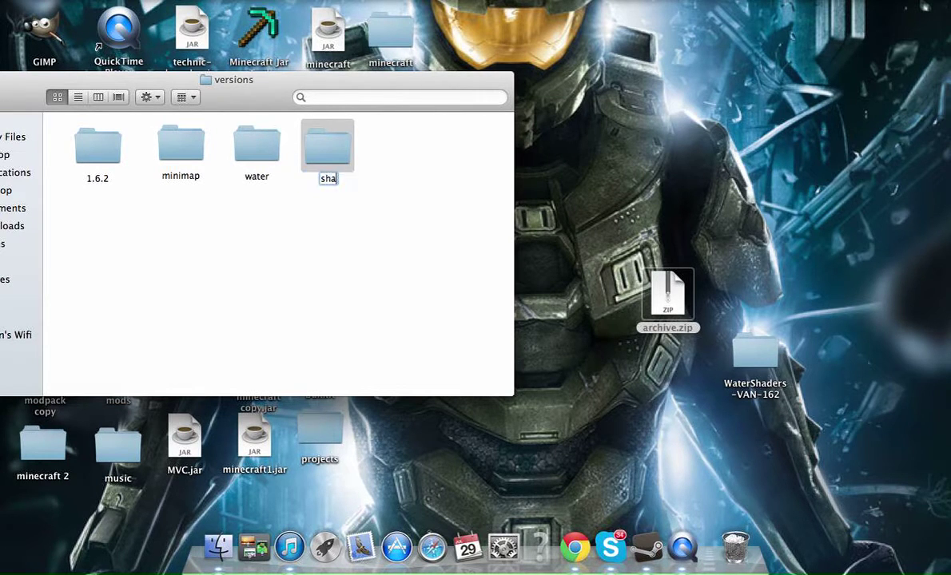
pyautogui.press('Return')
pyautogui.write('shader')
pyautogui.press('Return')
# In the shader version folder, replace water.zip with archive.zip from the desktop, moving the old water.zip out to the desktop.
pyautogui.click(667, 298)
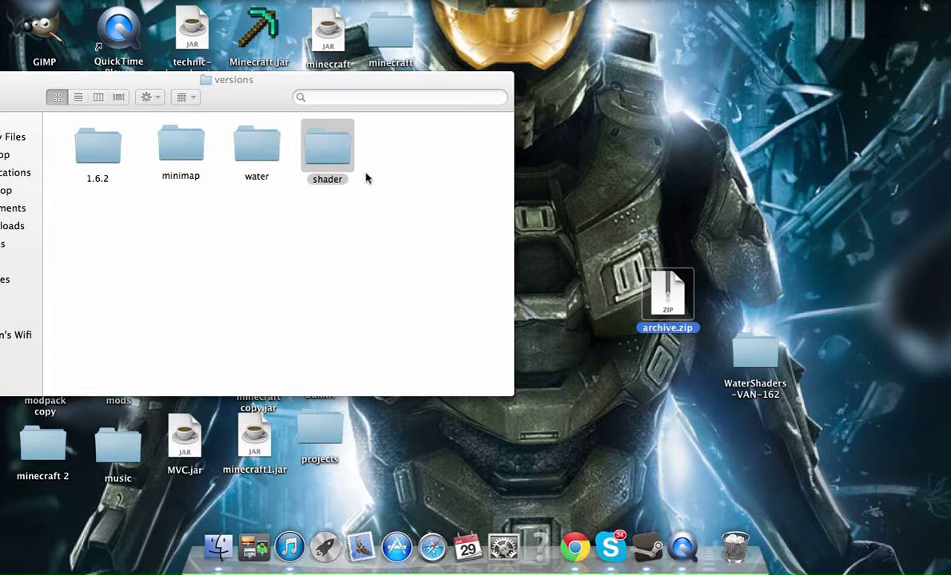
pyautogui.click(326, 153)
pyautogui.doubleClick(324, 153)
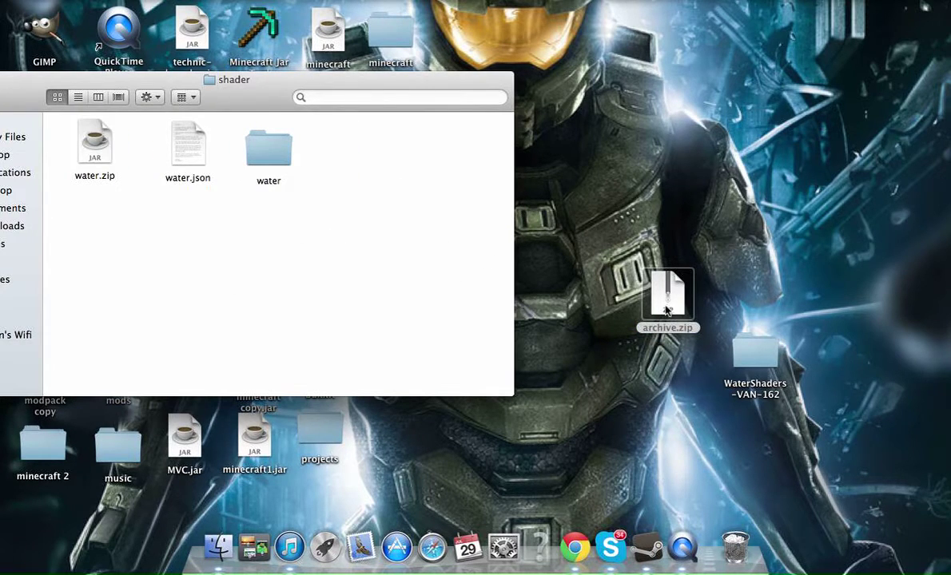
pyautogui.moveTo(675, 306); pyautogui.dragTo(657, 292)
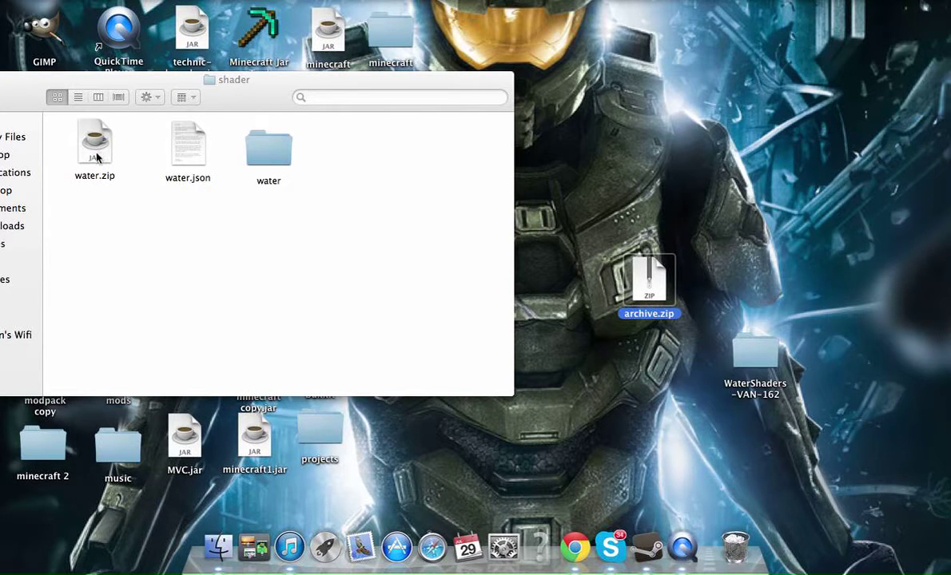
pyautogui.moveTo(92, 148); pyautogui.dragTo(651, 164)
pyautogui.moveTo(657, 288); pyautogui.dragTo(108, 188)
# Rename archive.zip in the shader version folder to water.jar.
pyautogui.click(115, 183)
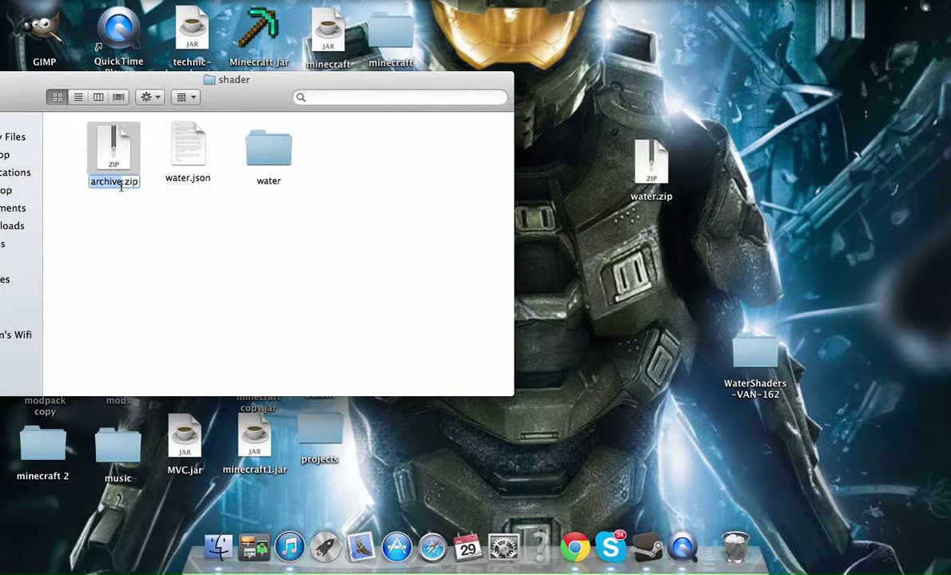
pyautogui.write('watrer')
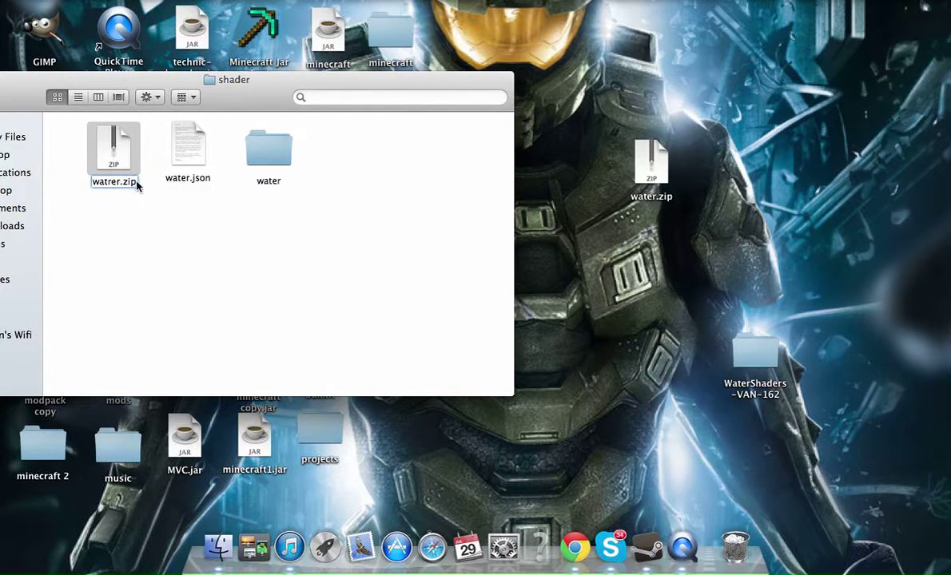
pyautogui.press('BackSpace')
pyautogui.press('BackSpace')
pyautogui.press('BackSpace')
pyautogui.write('er')
pyautogui.press('BackSpace')
pyautogui.press('BackSpace')
pyautogui.press('BackSpace')
pyautogui.write('jar')
pyautogui.press('Return')
pyautogui.click(587, 196)
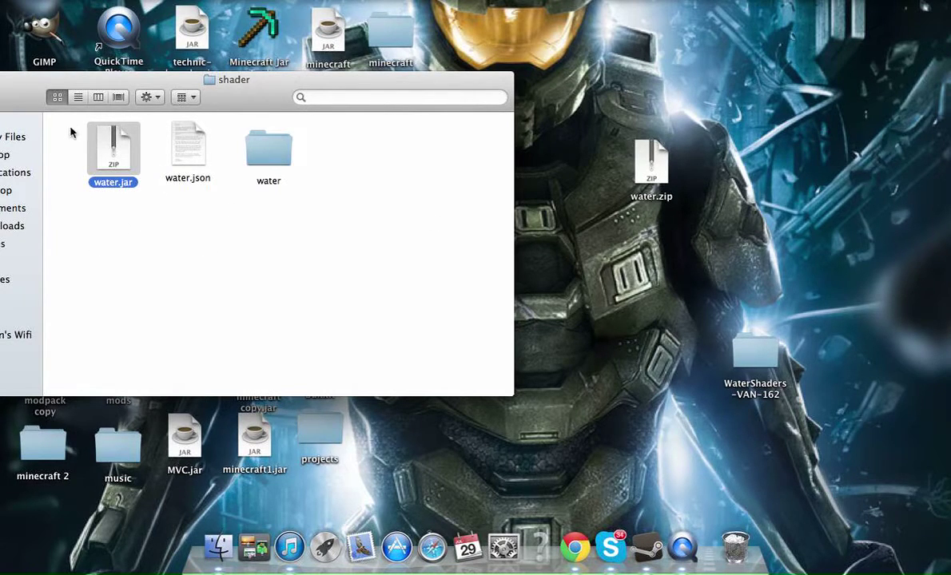
# Go back to the minecraft folder and open the WaterShaders-VAN-162 folder in a window beside it.
pyautogui.moveTo(32, 93); pyautogui.dragTo(215, 133)
pyautogui.click(146, 134)
pyautogui.click(146, 134)
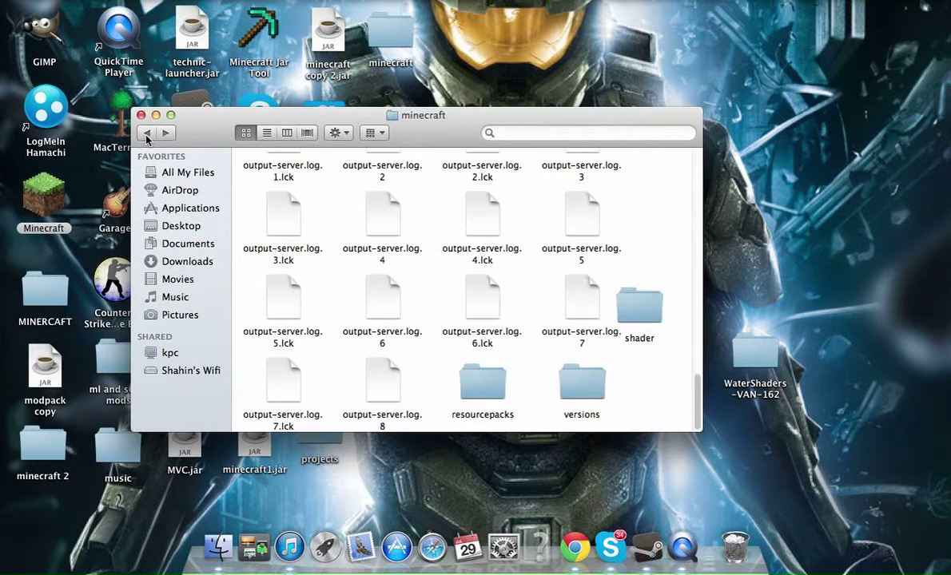
pyautogui.moveTo(445, 129); pyautogui.dragTo(328, 121)
pyautogui.doubleClick(750, 363)
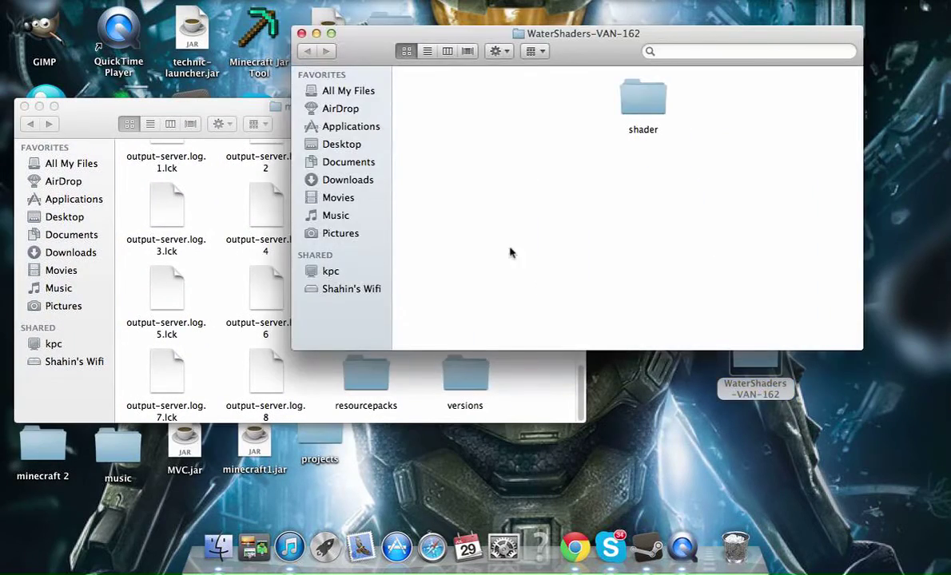
pyautogui.moveTo(421, 40); pyautogui.dragTo(645, 104)
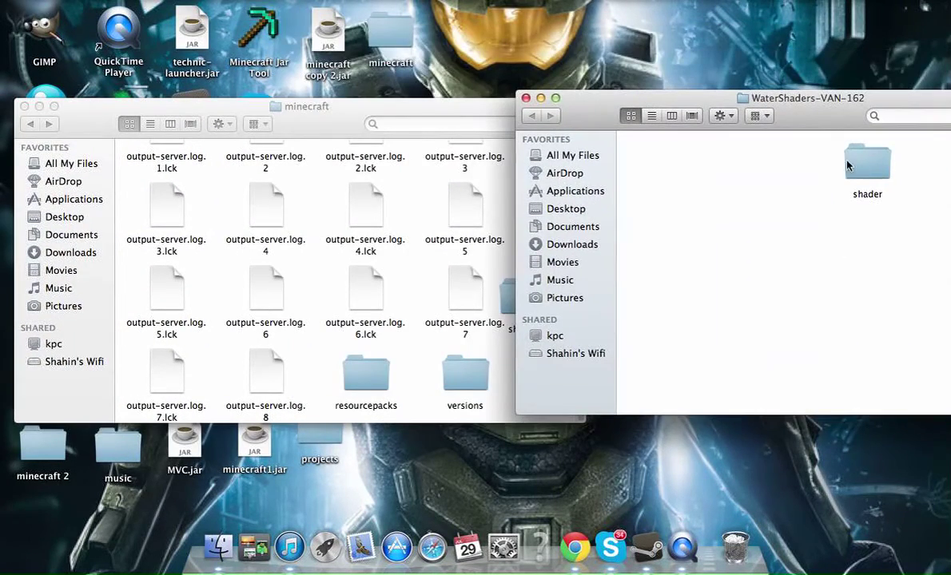
# Reposition the shader folder inside the WaterShaders-VAN-162 window and close the minecraft folder window.
pyautogui.moveTo(863, 164); pyautogui.dragTo(746, 287)
pyautogui.click(350, 125)
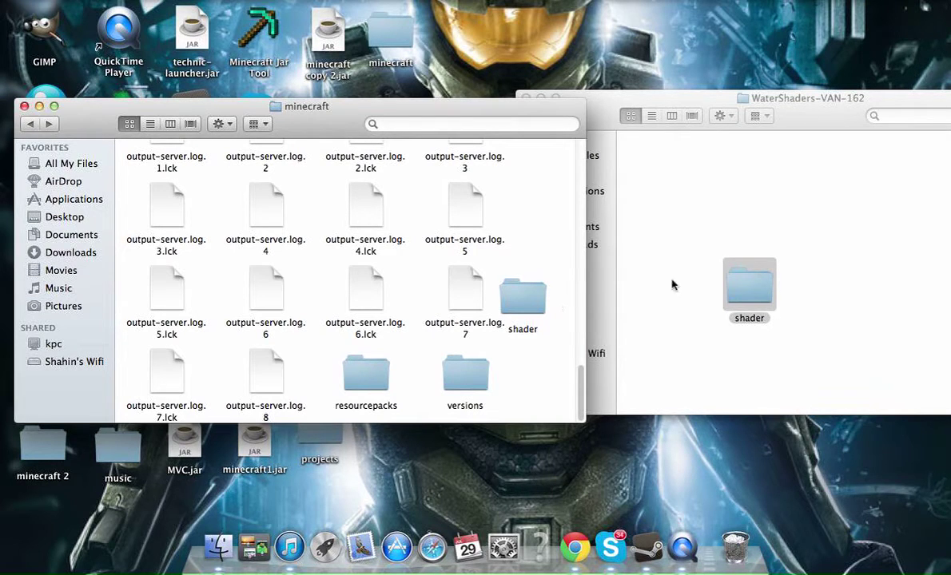
pyautogui.moveTo(758, 294); pyautogui.dragTo(707, 342)
pyautogui.click(24, 106)
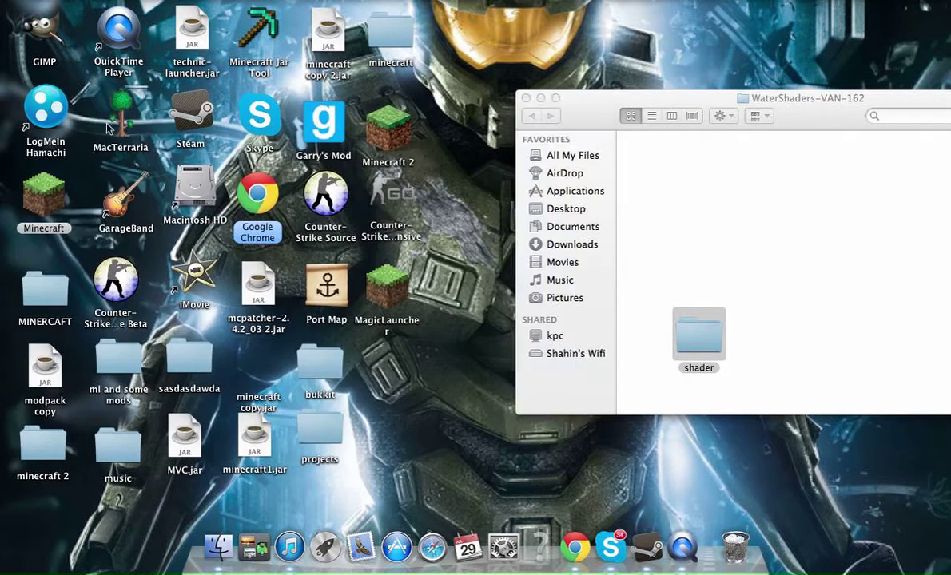
# Launch Minecraft 2 from the desktop and close the WaterShaders-VAN-162 folder window.
pyautogui.doubleClick(389, 141)
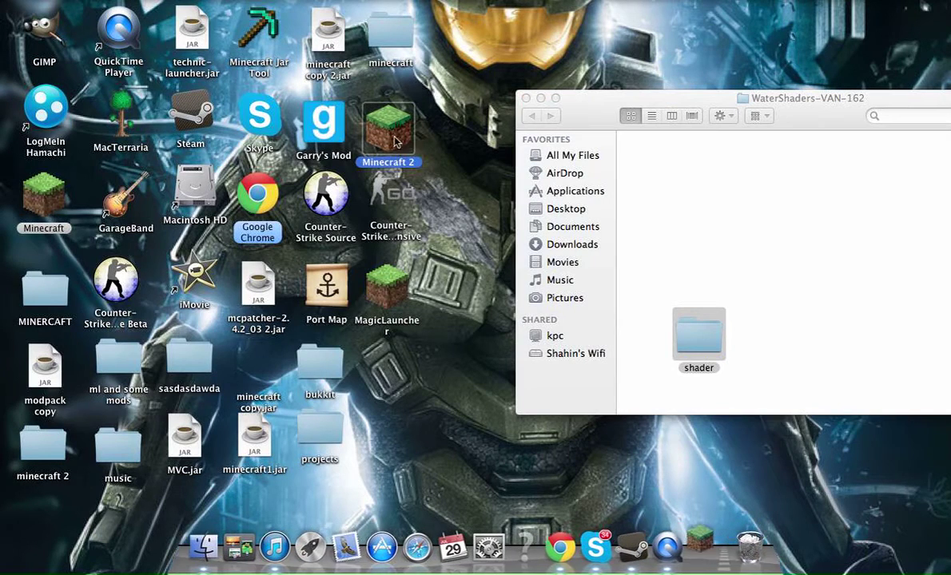
pyautogui.click(526, 98)
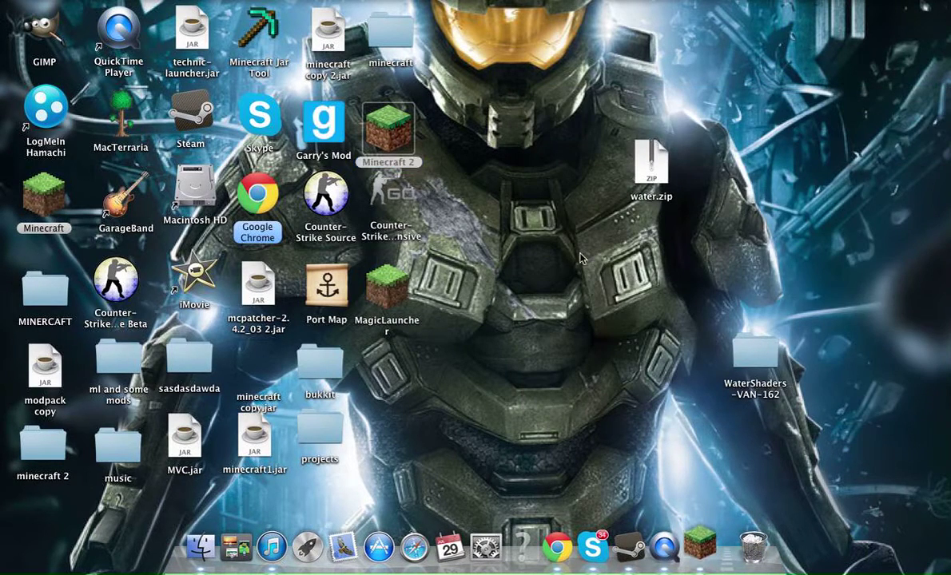
pyautogui.moveTo(729, 362); pyautogui.dragTo(719, 189)
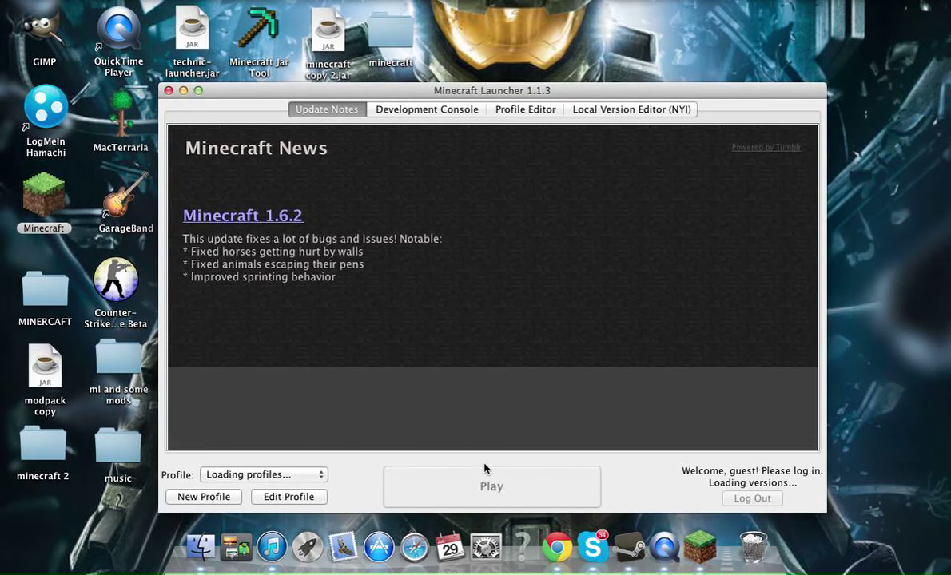
pyautogui.click(225, 495)
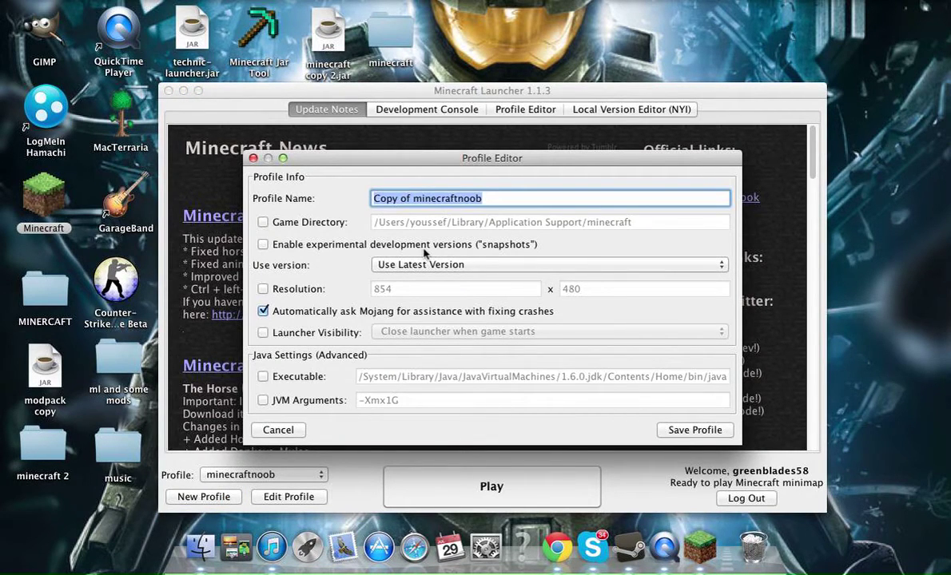
pyautogui.write('shaders')
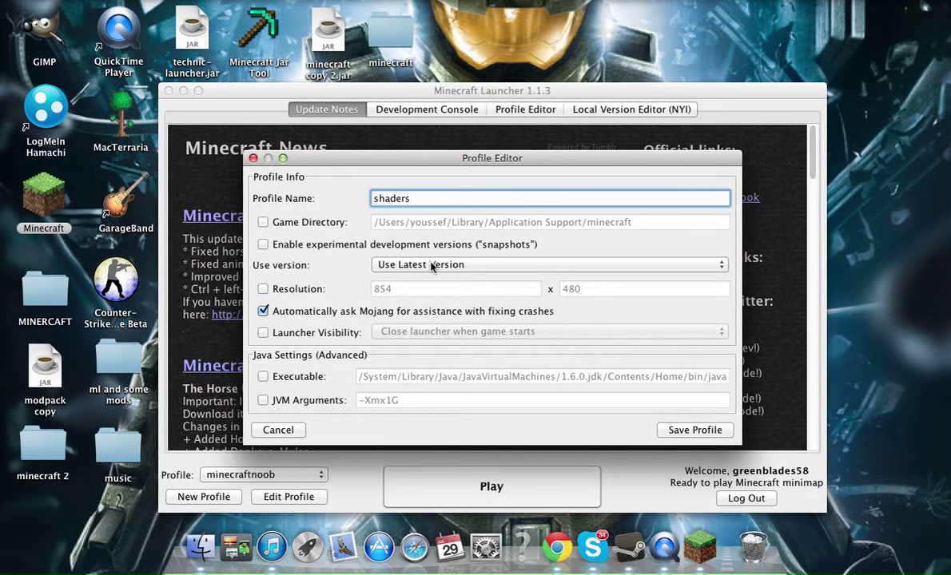
pyautogui.click(431, 266)
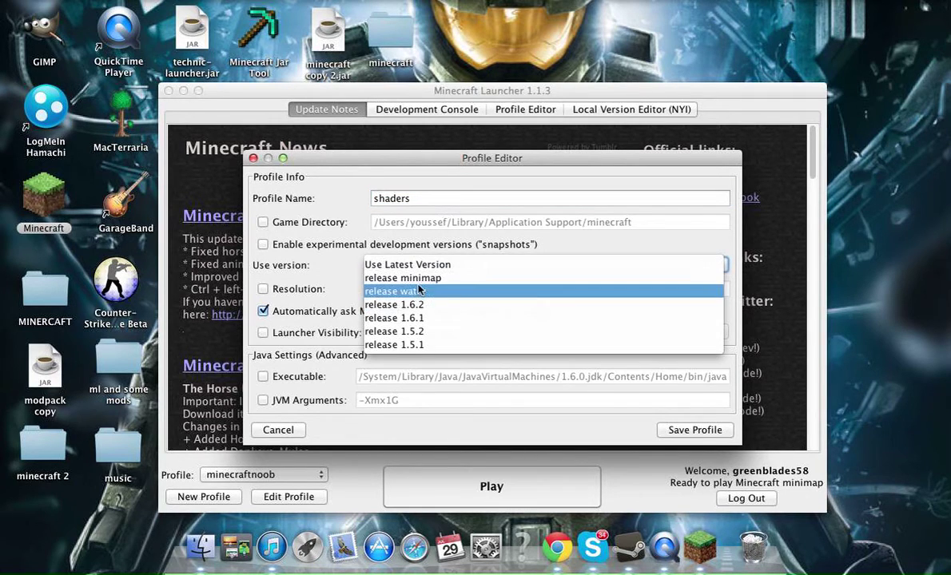
pyautogui.click(418, 292)
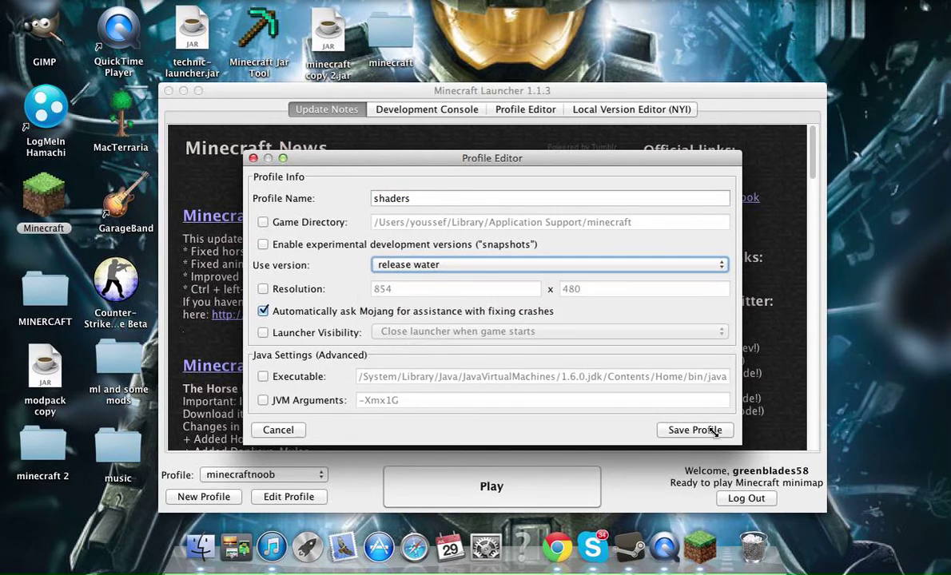
pyautogui.click(253, 159)
# Choose the water profile in the launcher and start the game with it.
pyautogui.click(257, 475)
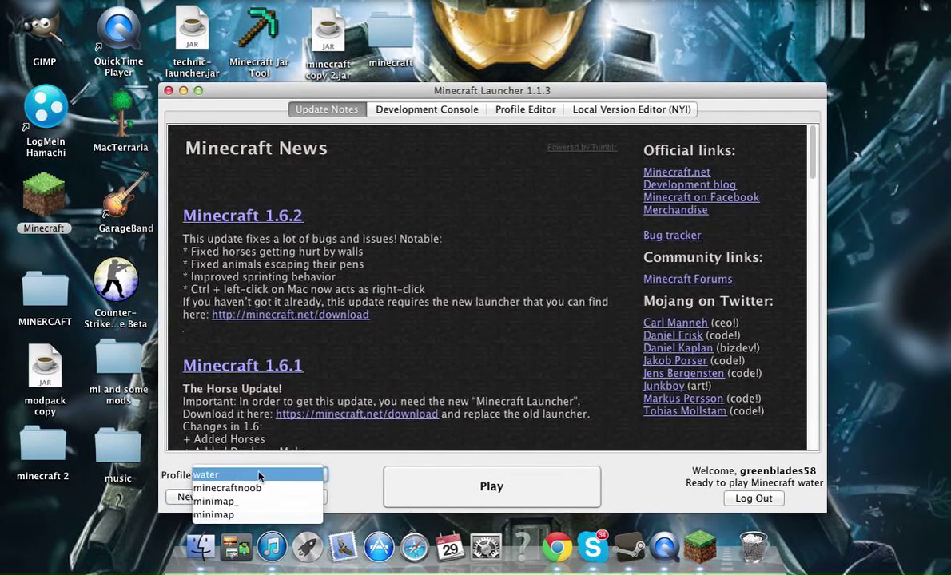
pyautogui.click(250, 477)
pyautogui.click(458, 496)
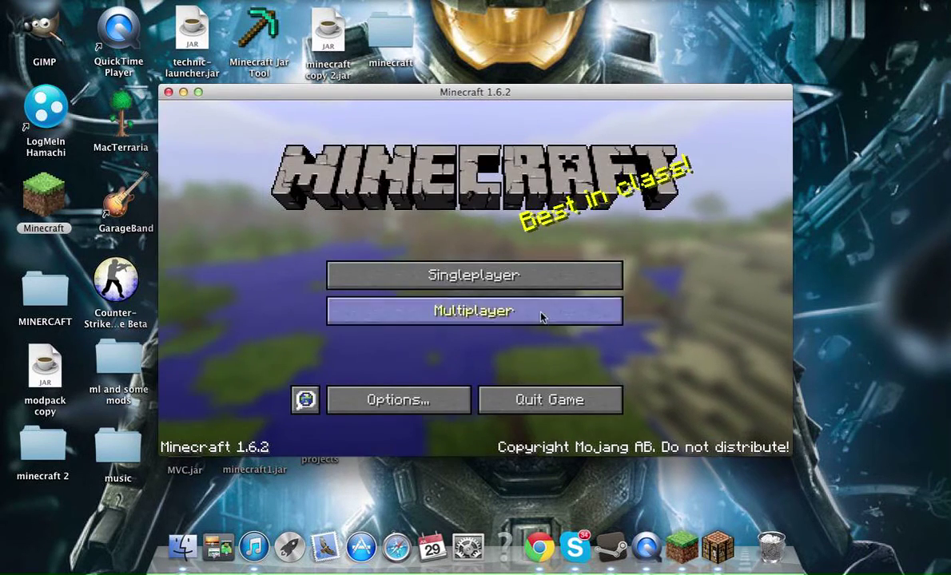
# Open the singleplayer world named lol.
pyautogui.click(543, 314)
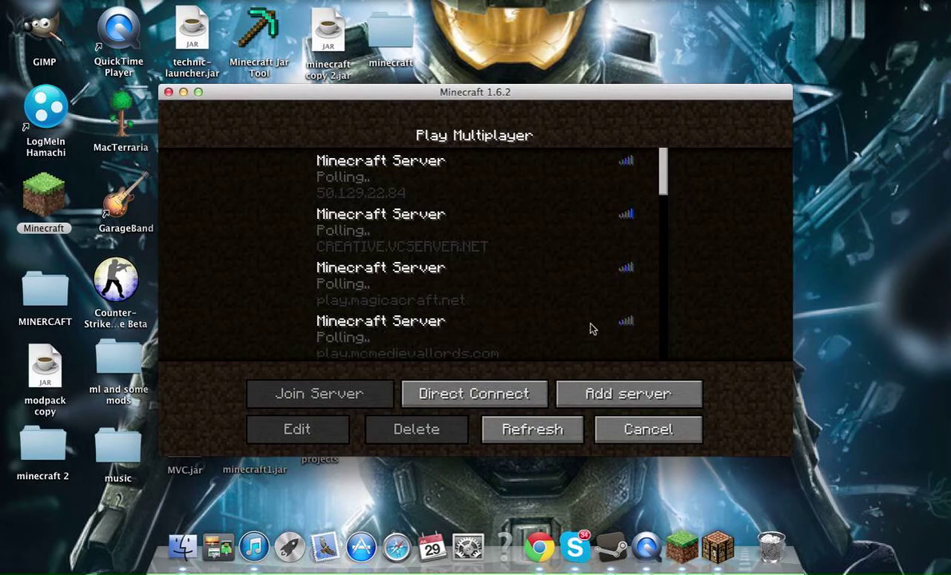
pyautogui.click(626, 432)
pyautogui.click(499, 275)
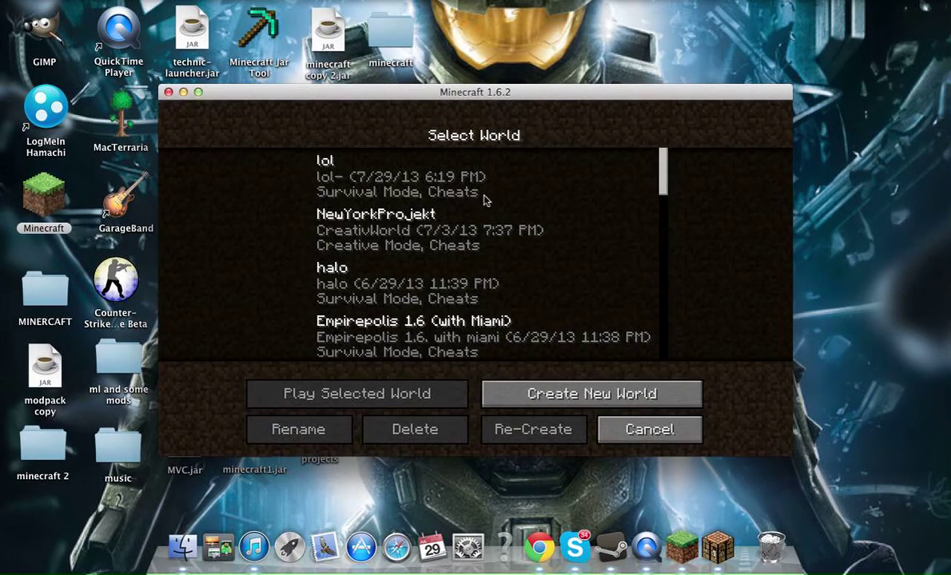
pyautogui.doubleClick(471, 195)
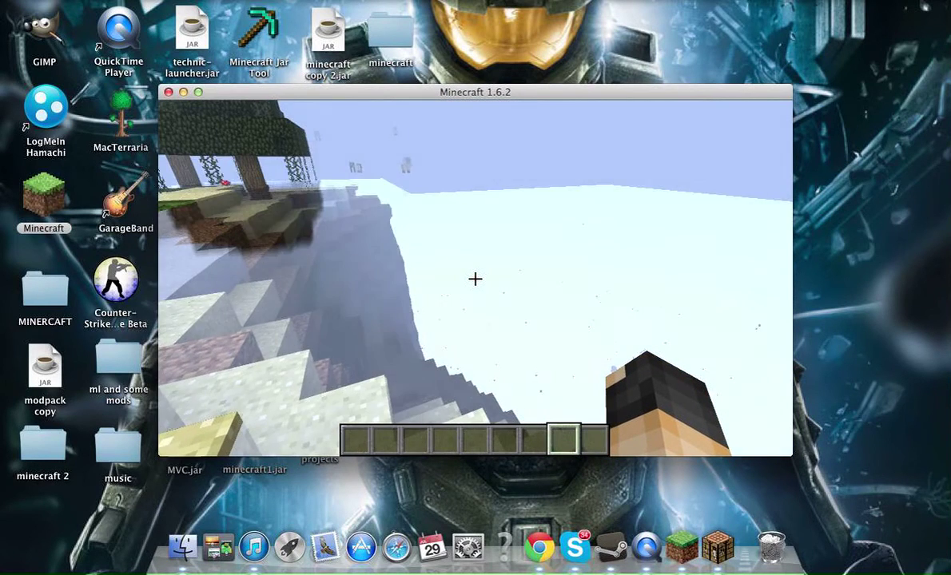
# Move around the shoreline to examine how the shader renders the water, and pause the game.
pyautogui.press('a')
pyautogui.press('a')
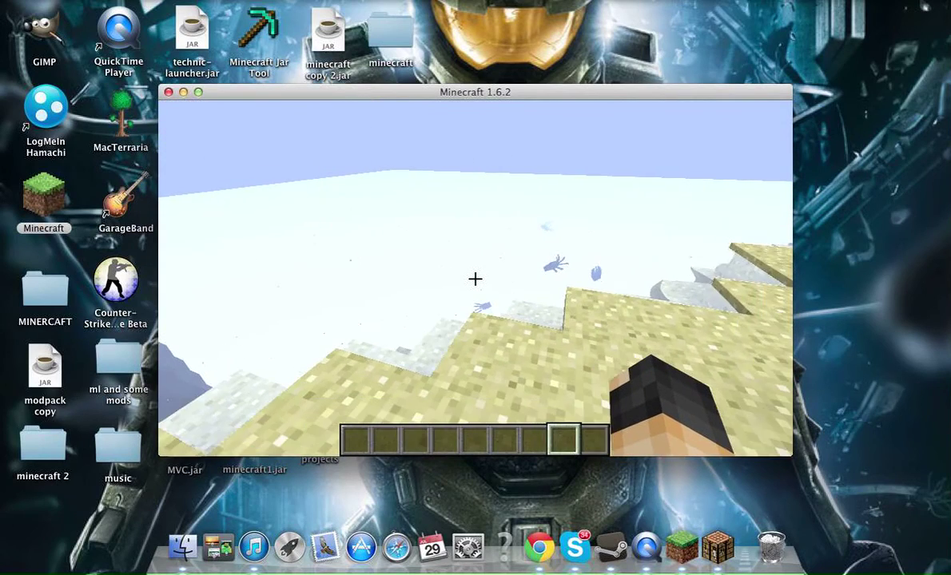
pyautogui.moveTo(474, 278)
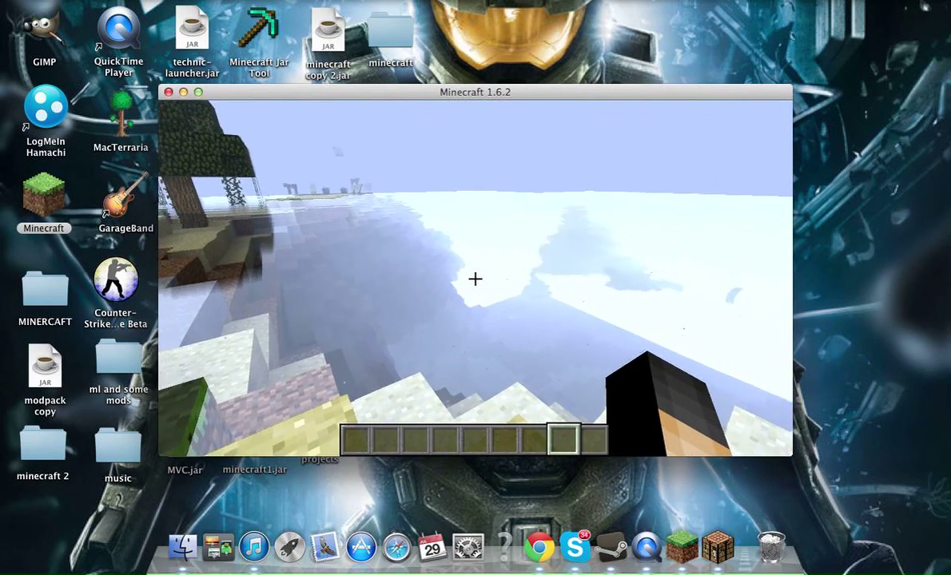
pyautogui.click(474, 278)
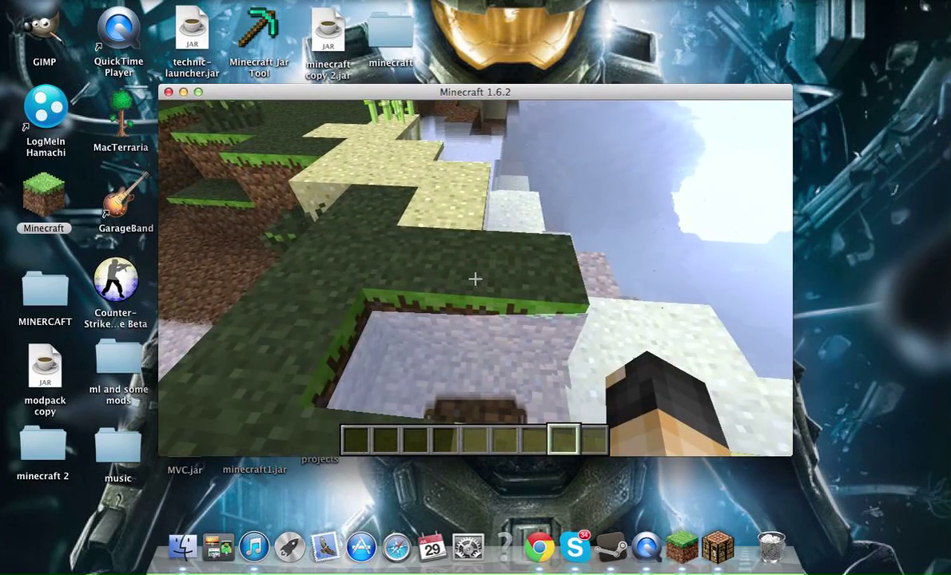
pyautogui.press('Escape')
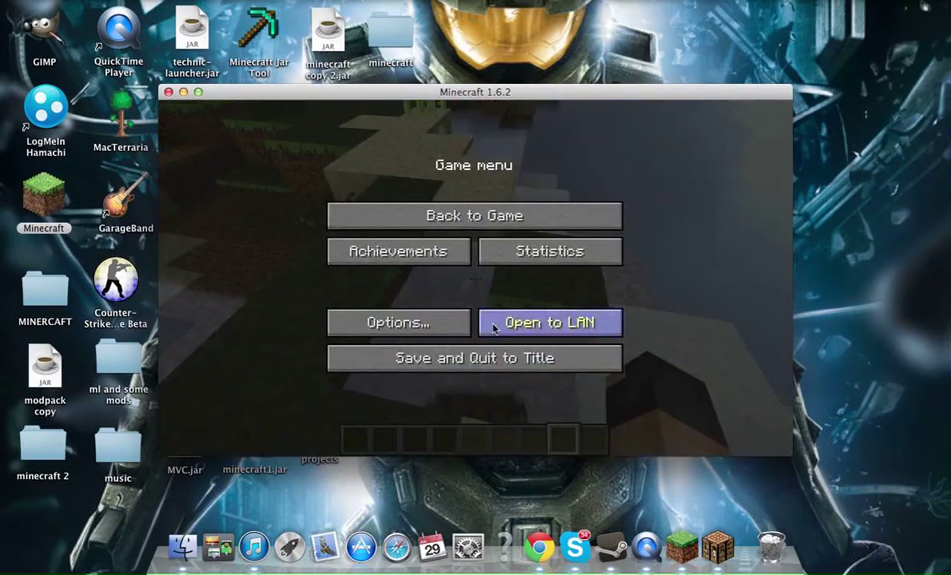